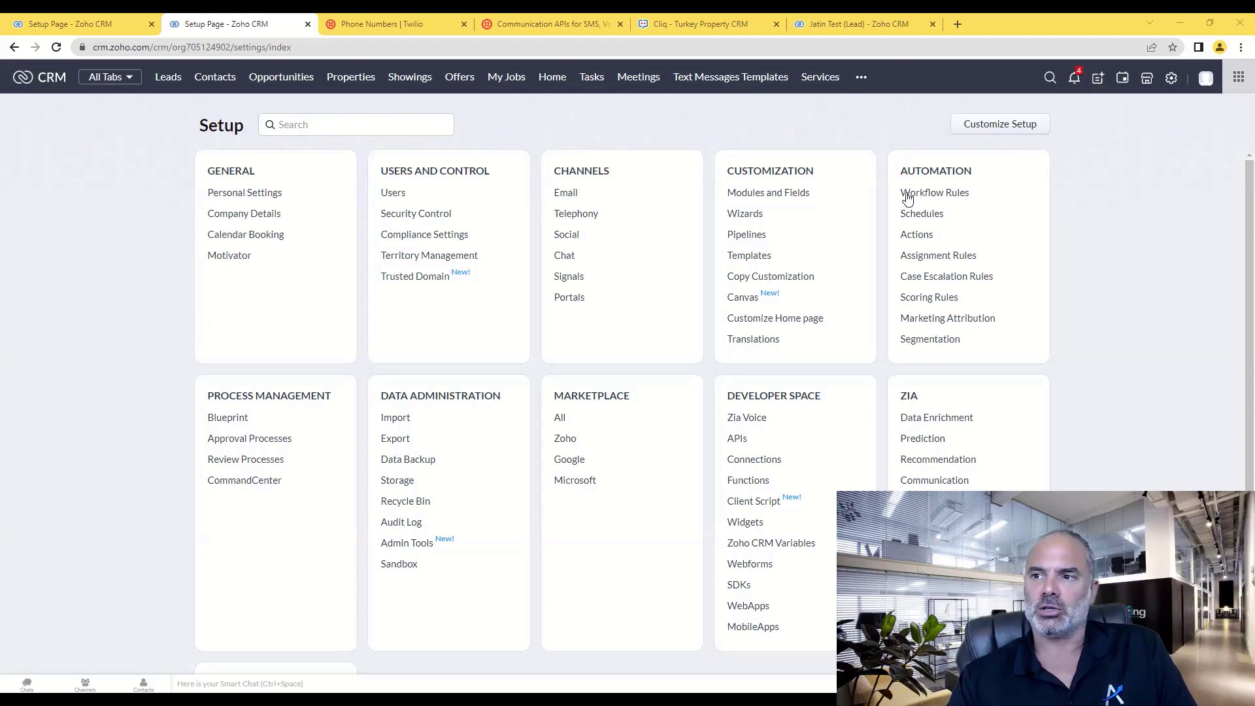
- Open the Workflow Rules page from Setup's Automation section
click(946, 196)
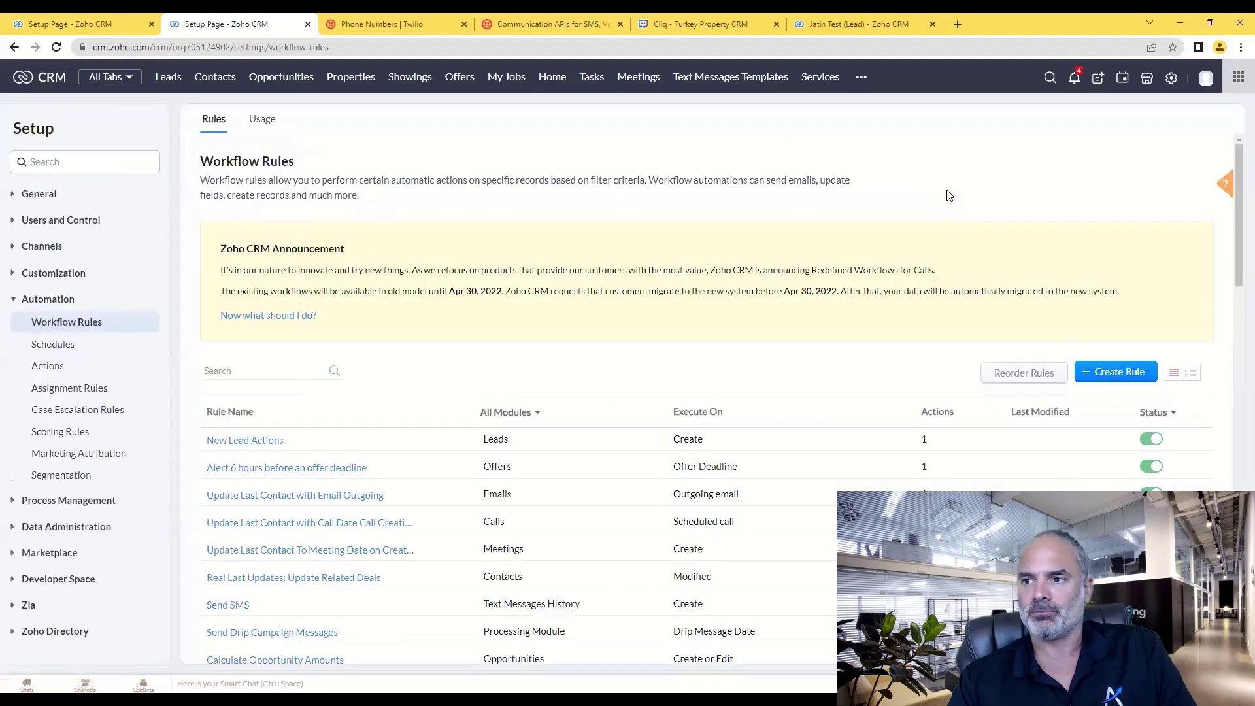
- Create an Opportunities workflow rule named 'Send SMS when a new deal is created'
click(1121, 373)
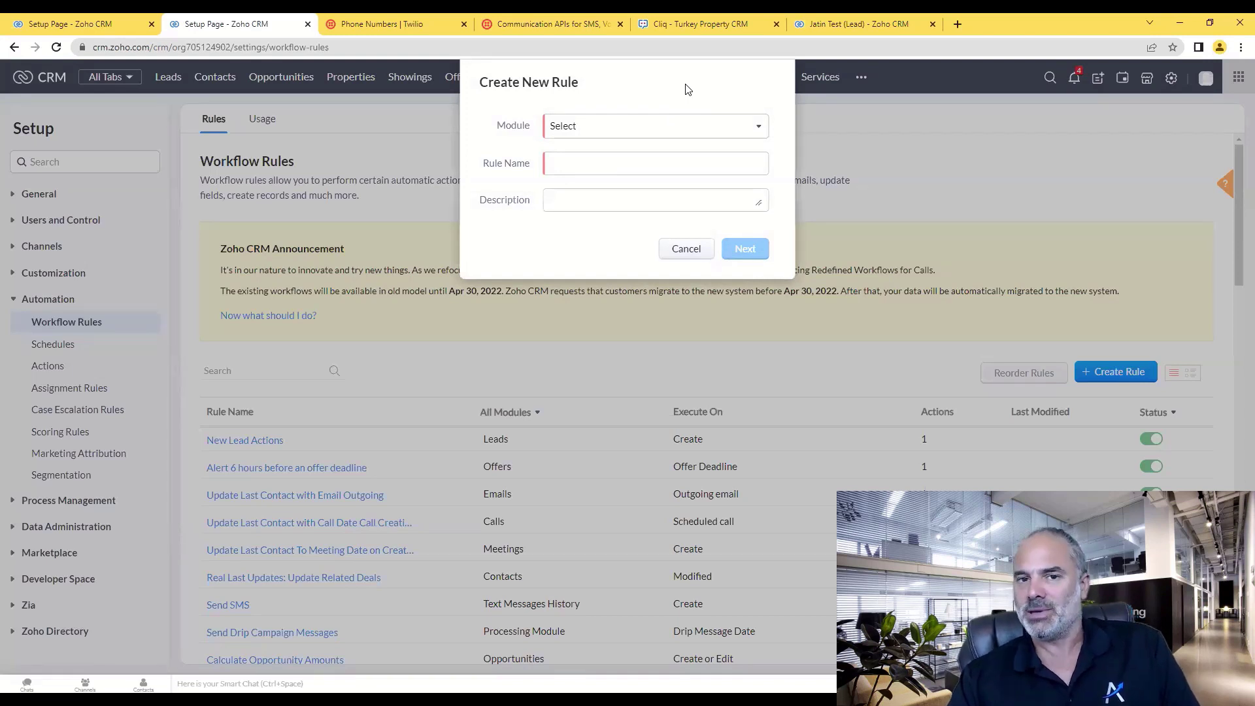
click(582, 132)
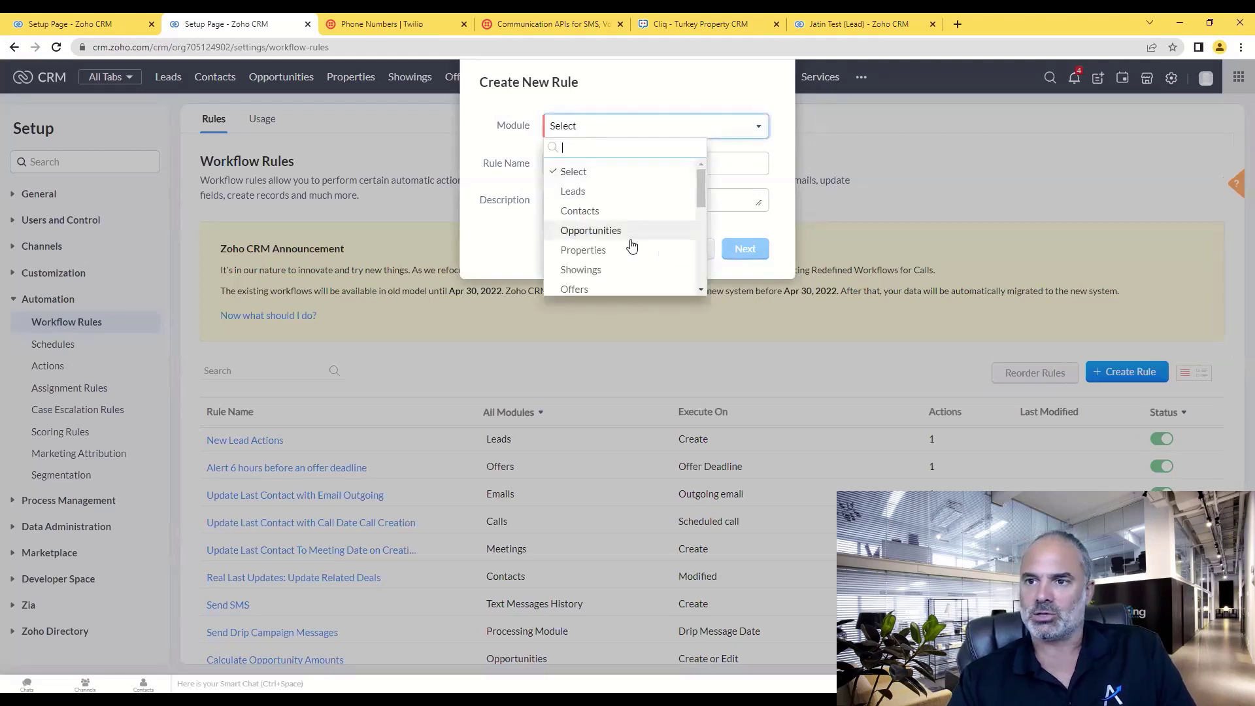
click(604, 234)
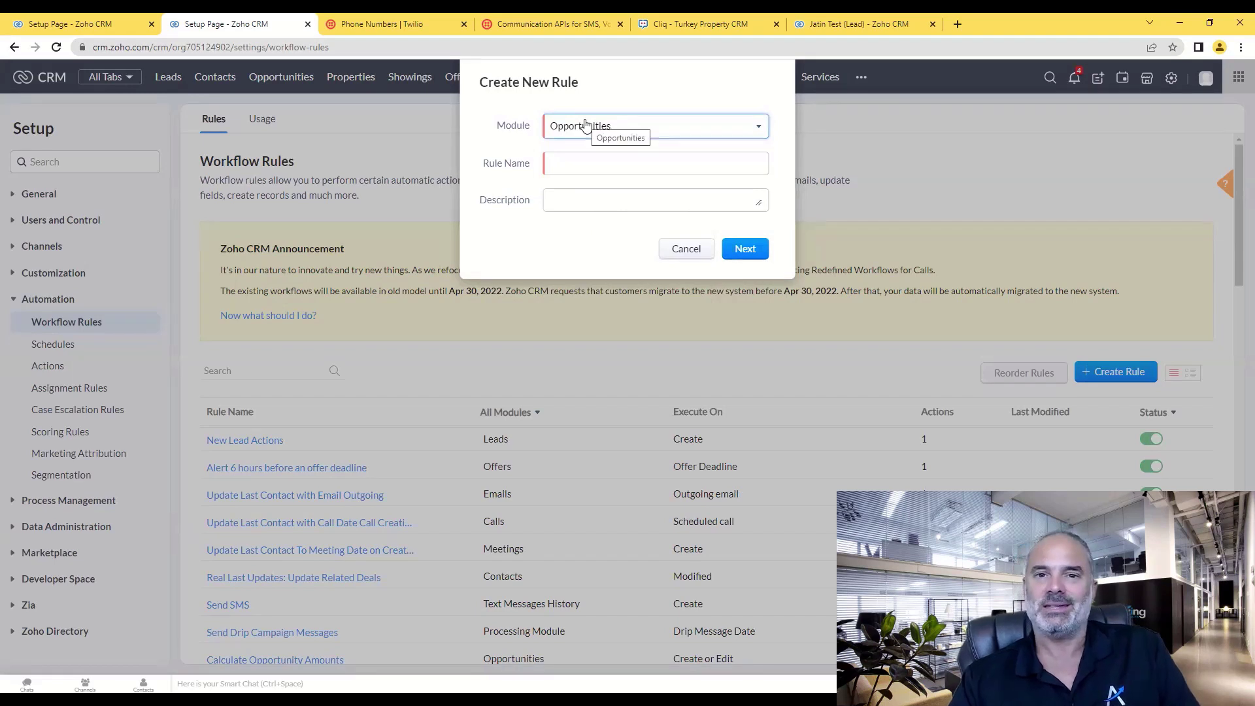
click(573, 164)
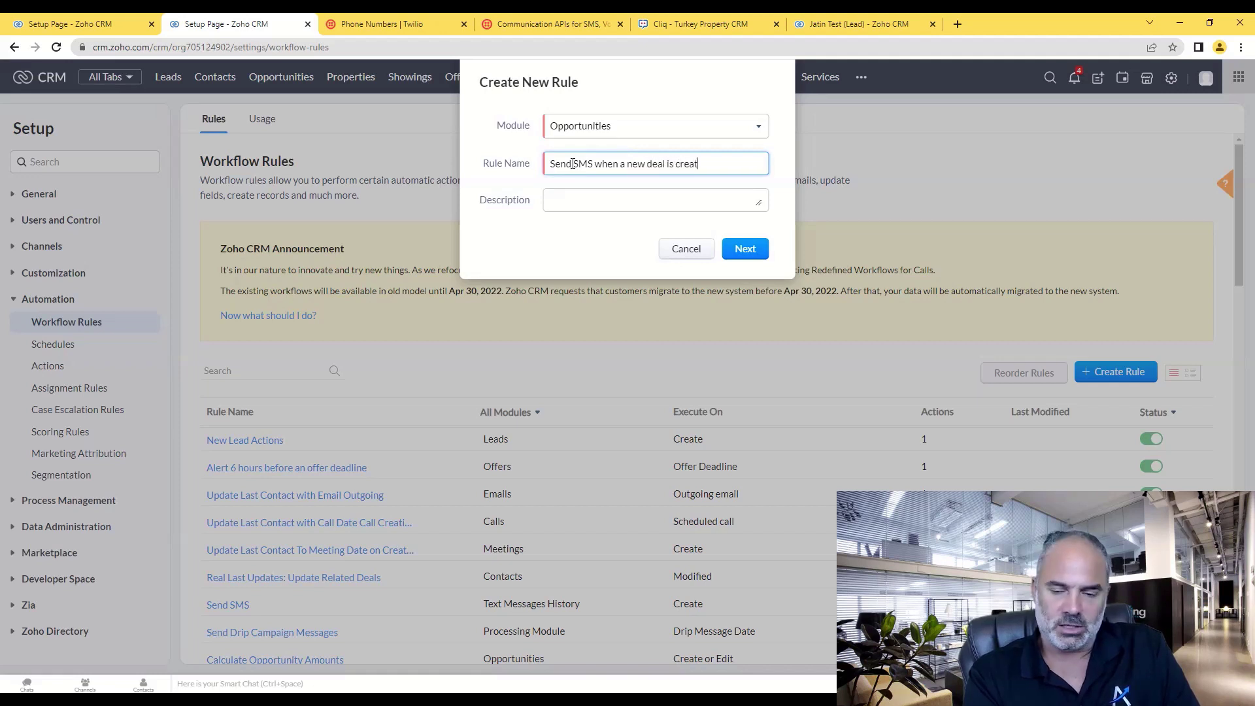
click(753, 249)
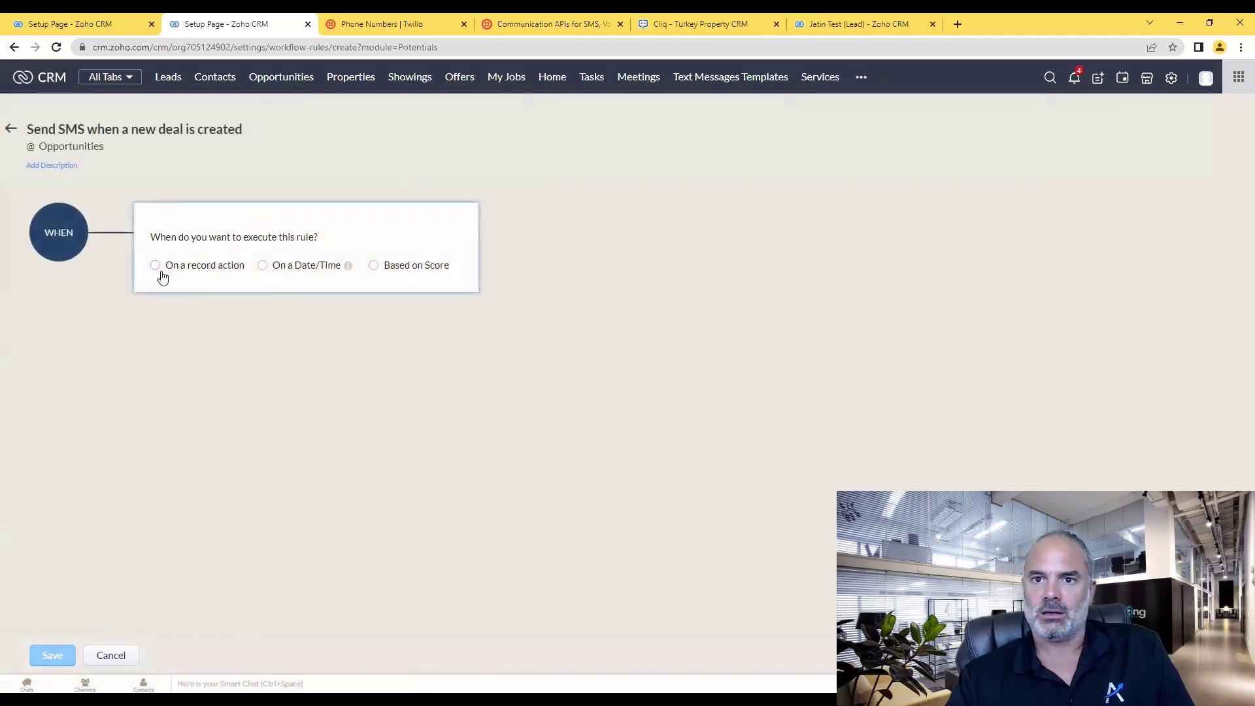
- Trigger the rule on opportunity creation, applying it to all opportunities
click(183, 268)
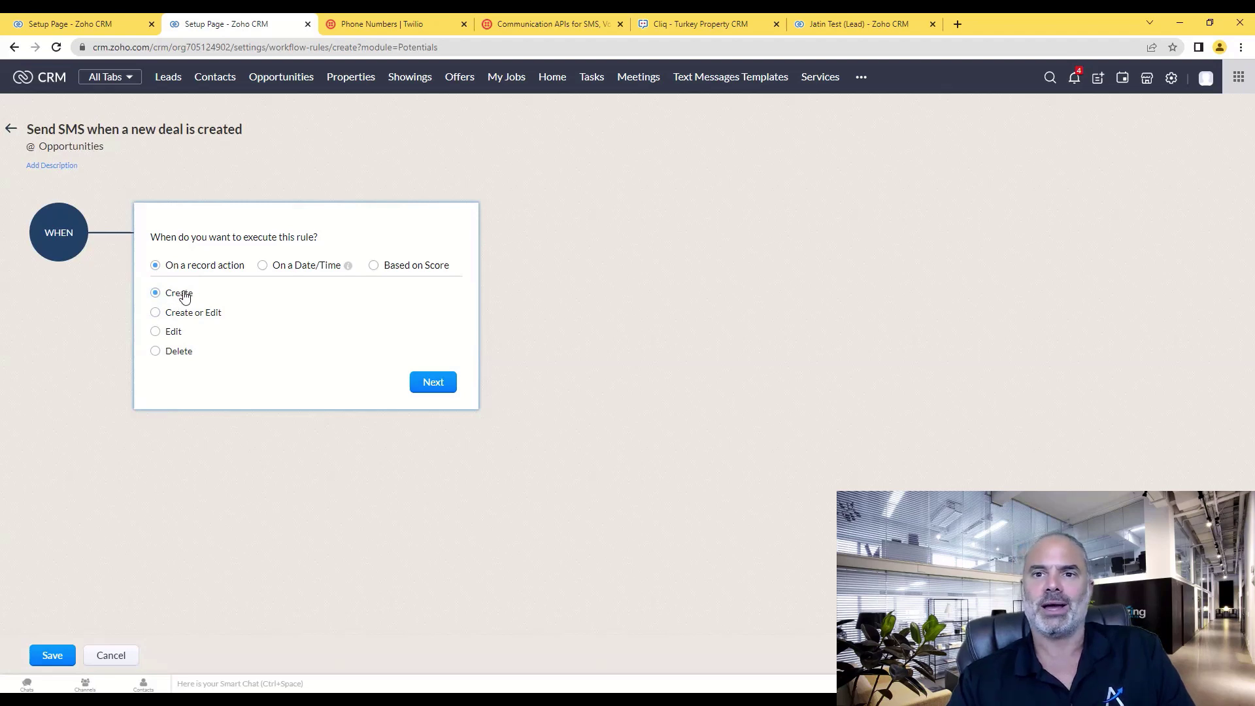
click(441, 384)
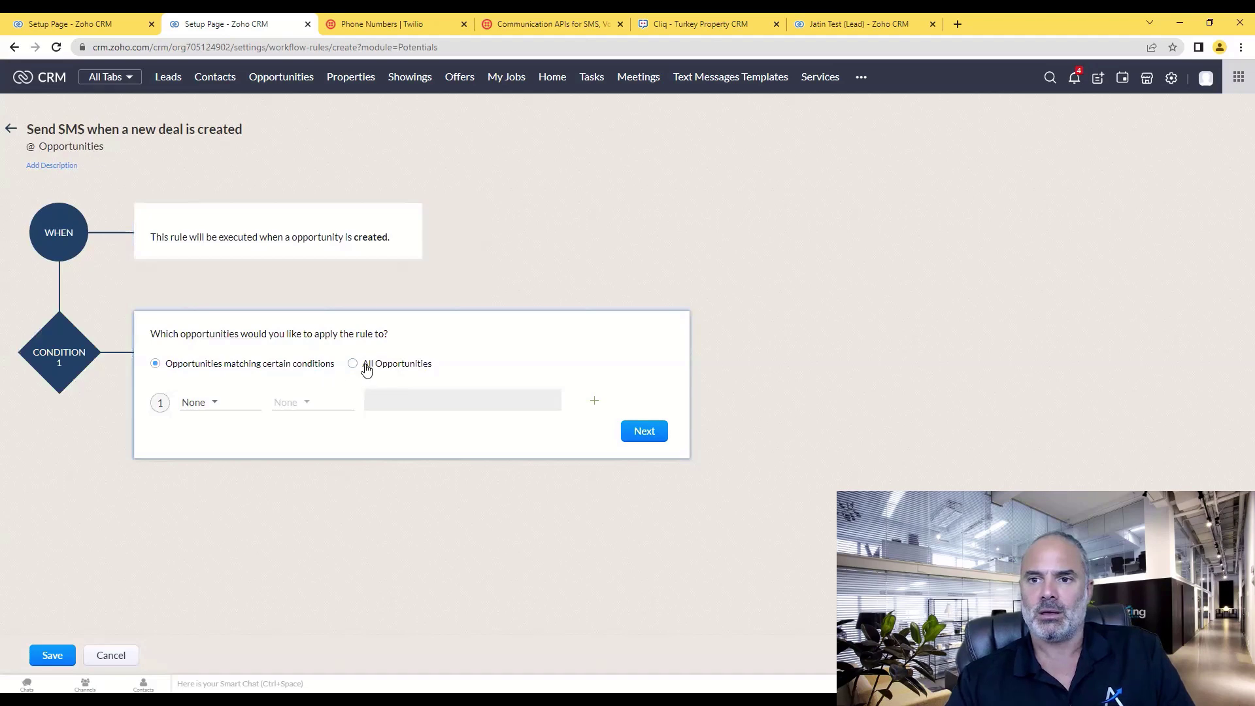
click(367, 370)
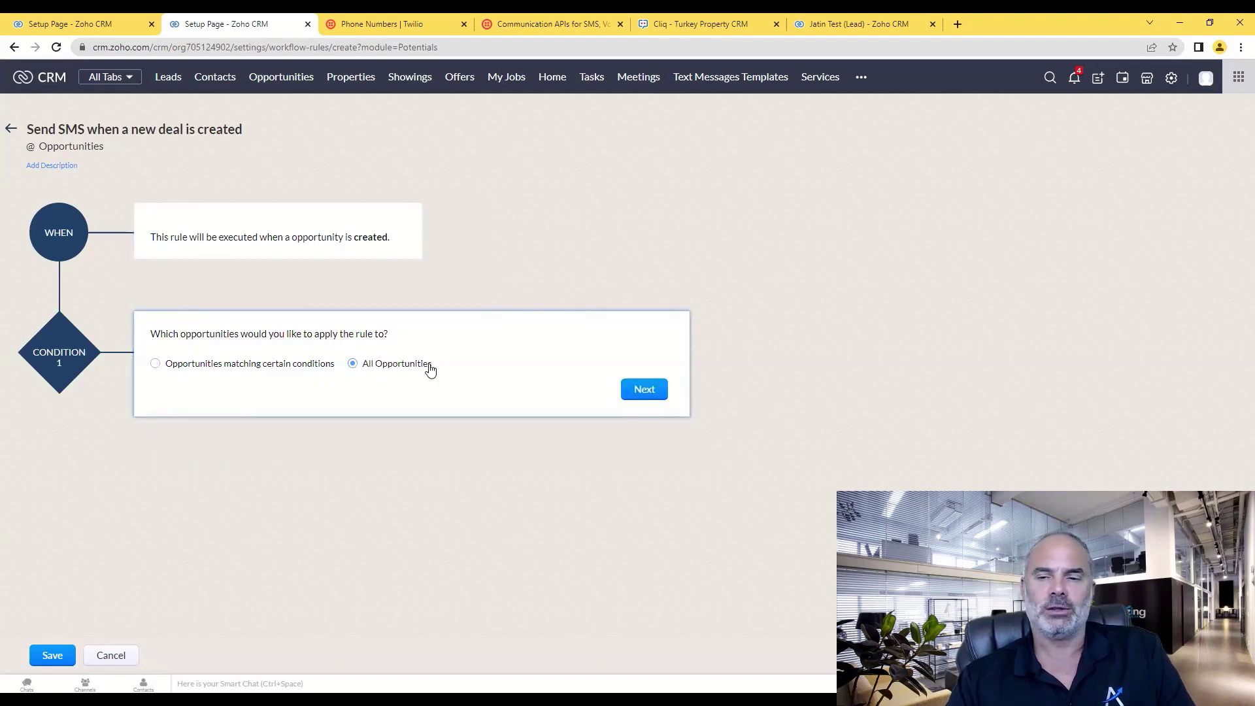
click(664, 397)
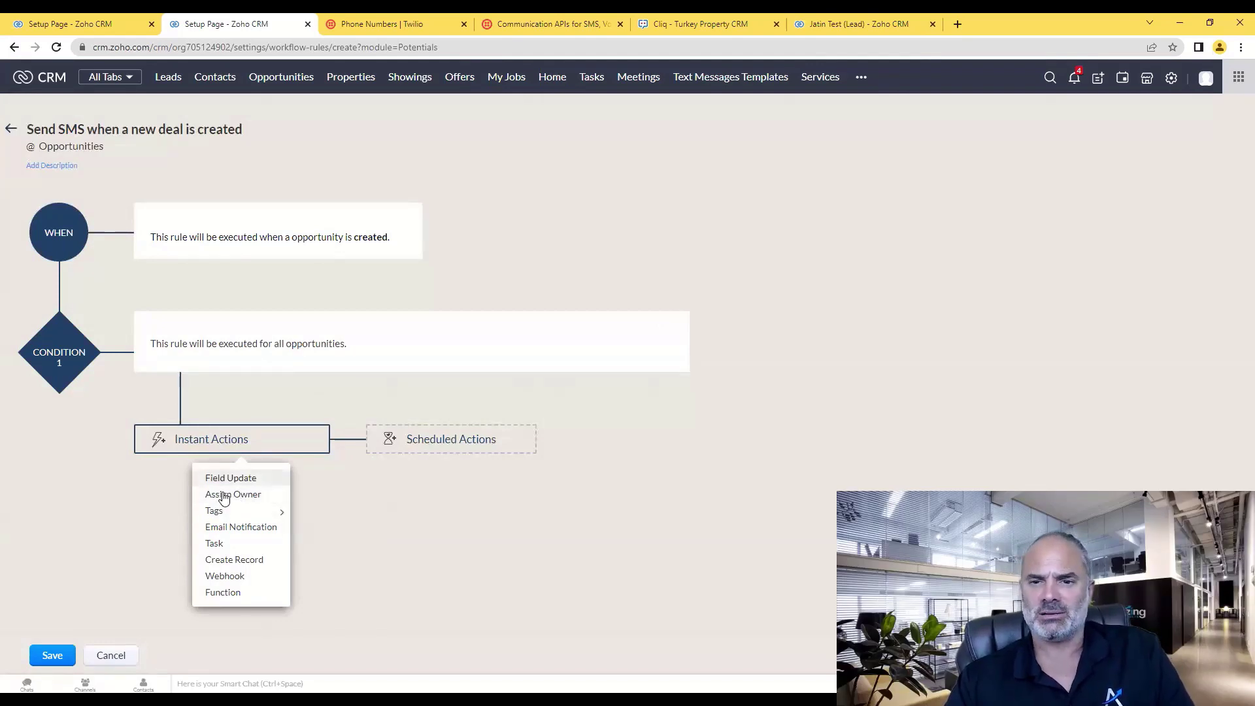
- Add a Create Record action for Outgoing Text Messages History with a chosen owner
click(255, 560)
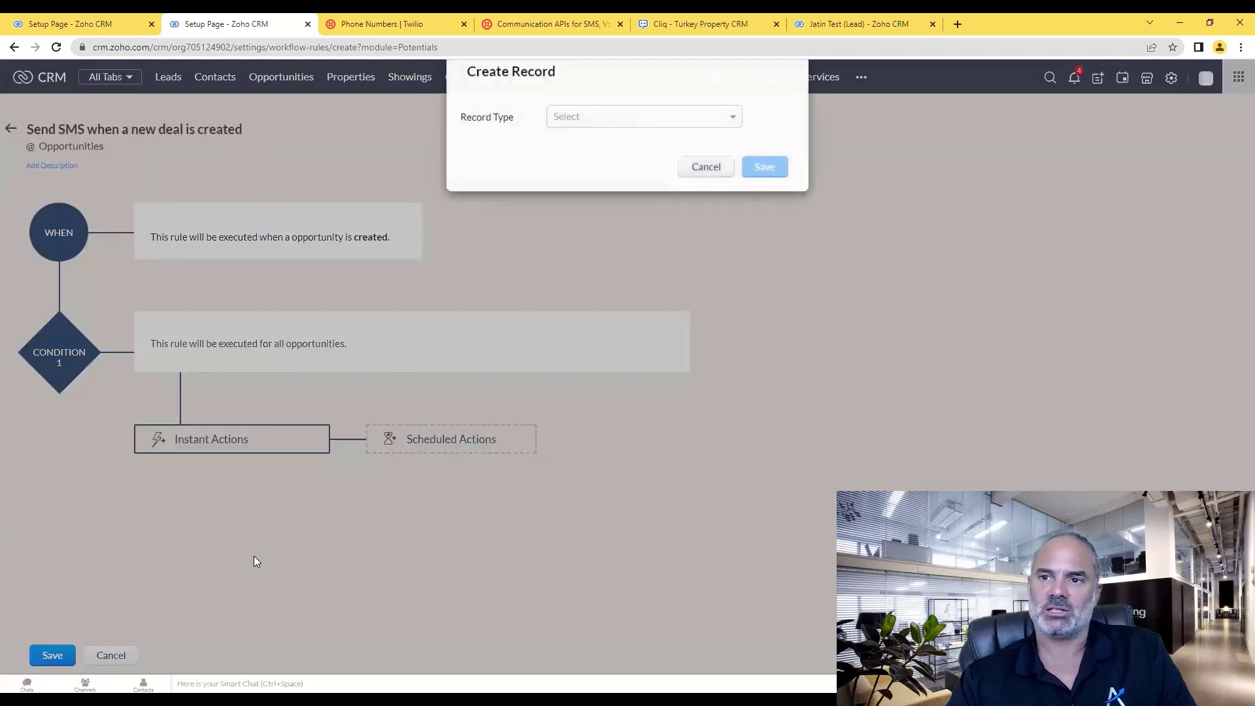
click(572, 128)
text(his)
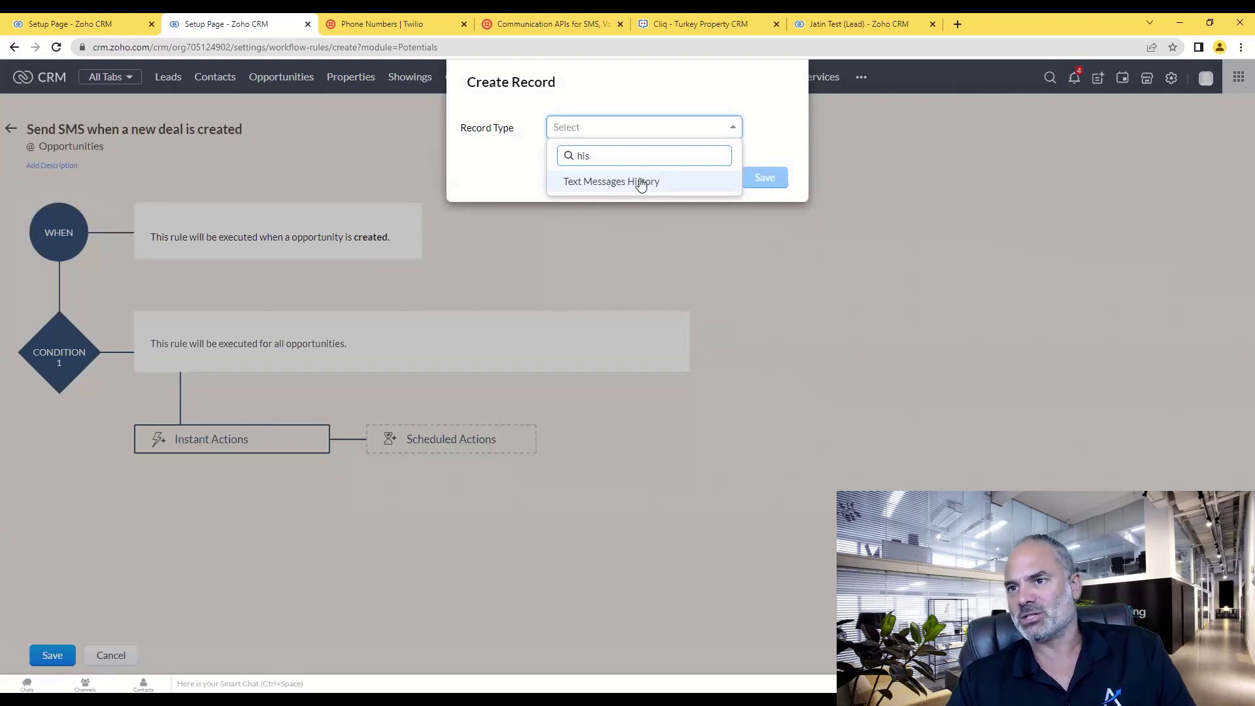
click(638, 183)
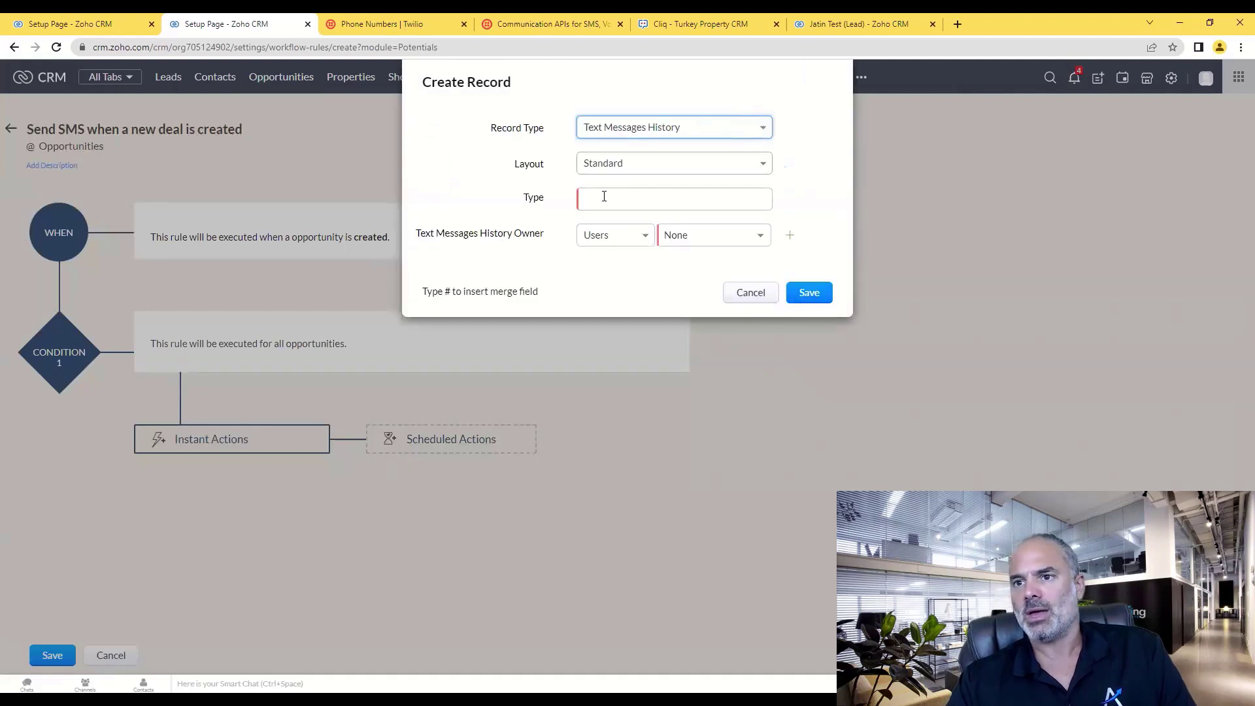
click(607, 198)
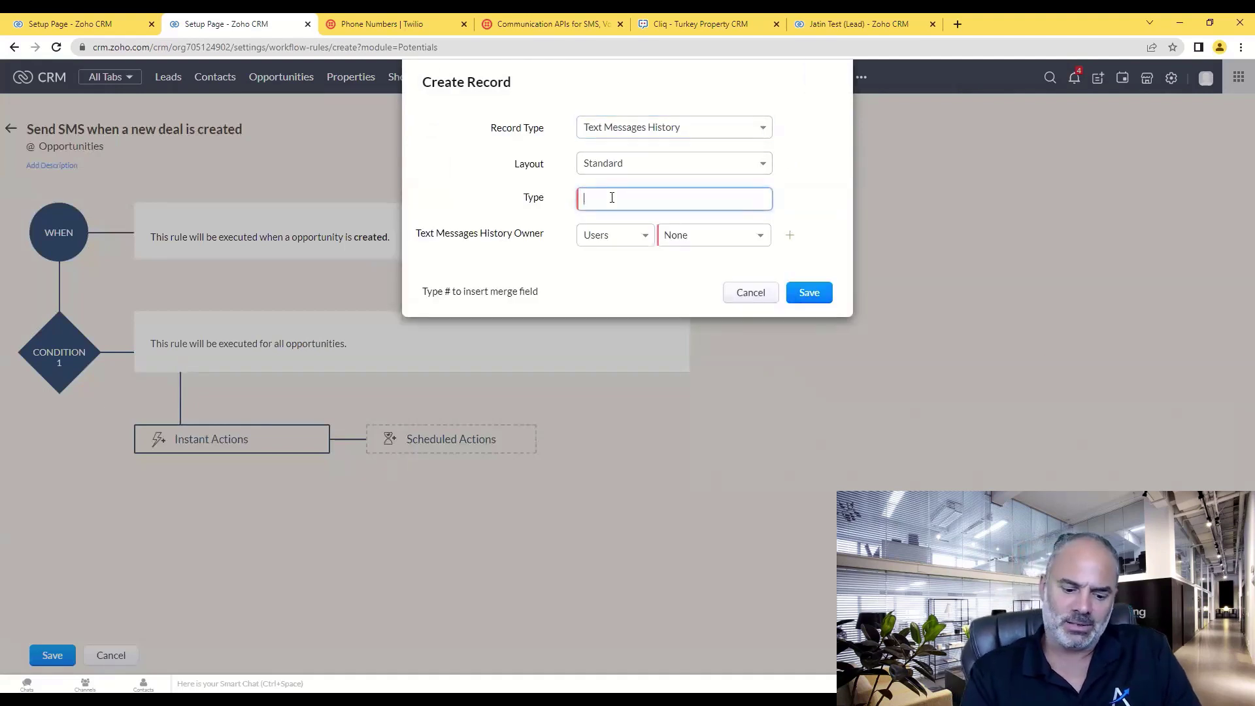
text(Outgoing)
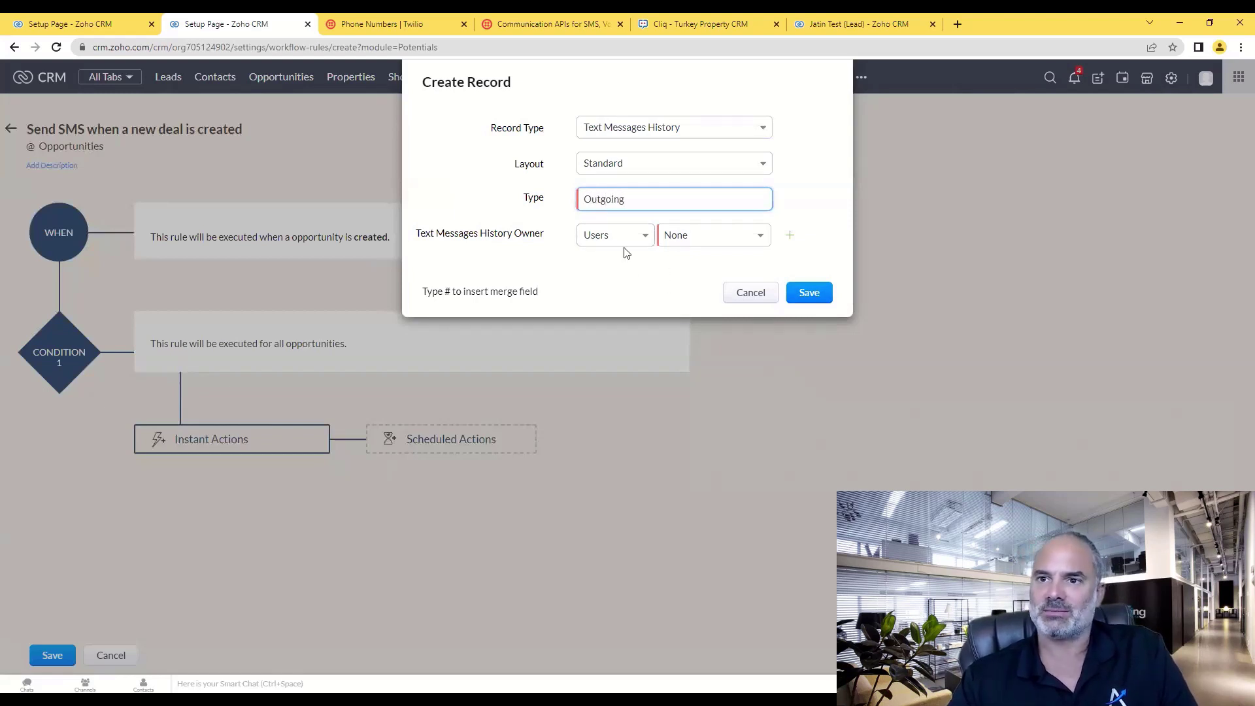
click(701, 236)
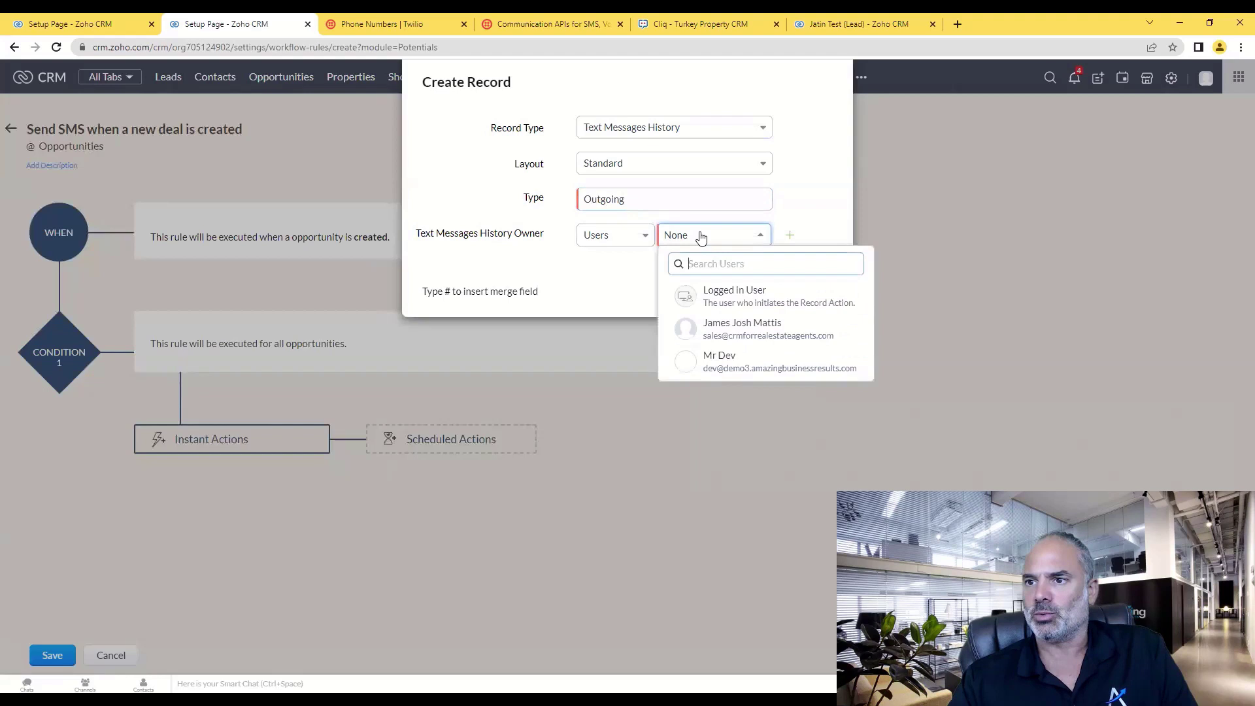
click(748, 334)
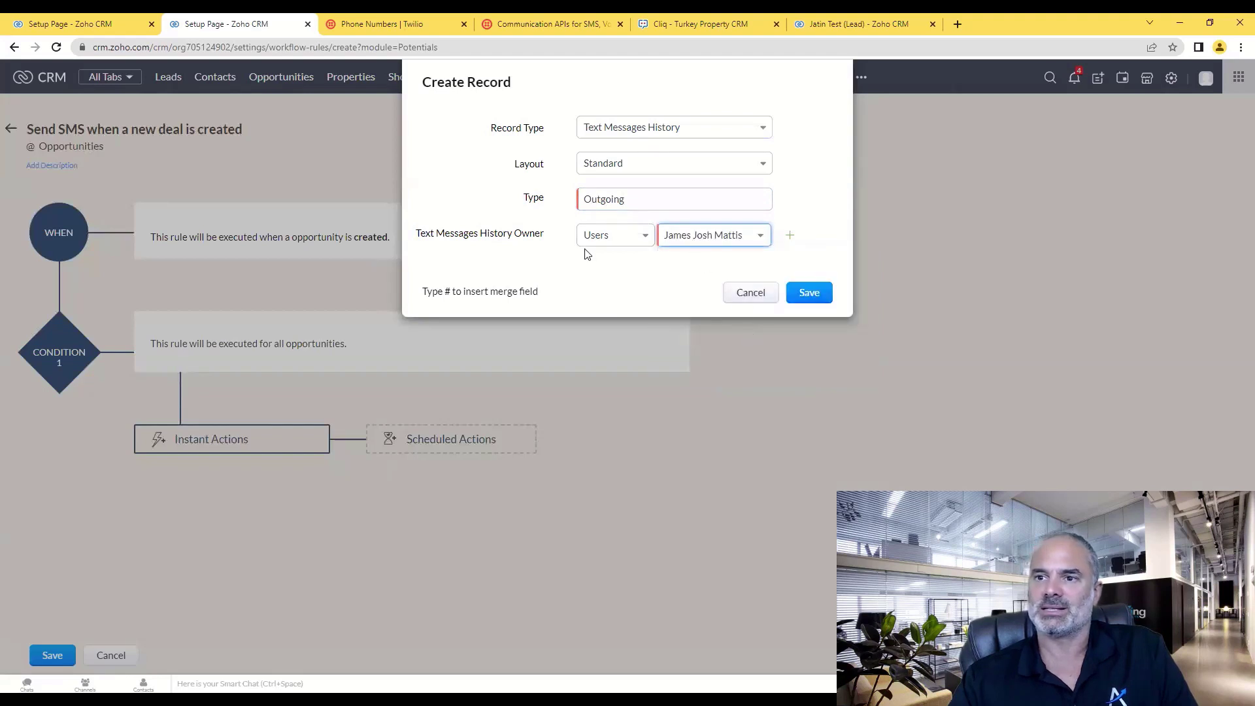
- Add a Deal field set to #Current Record
click(790, 234)
click(513, 271)
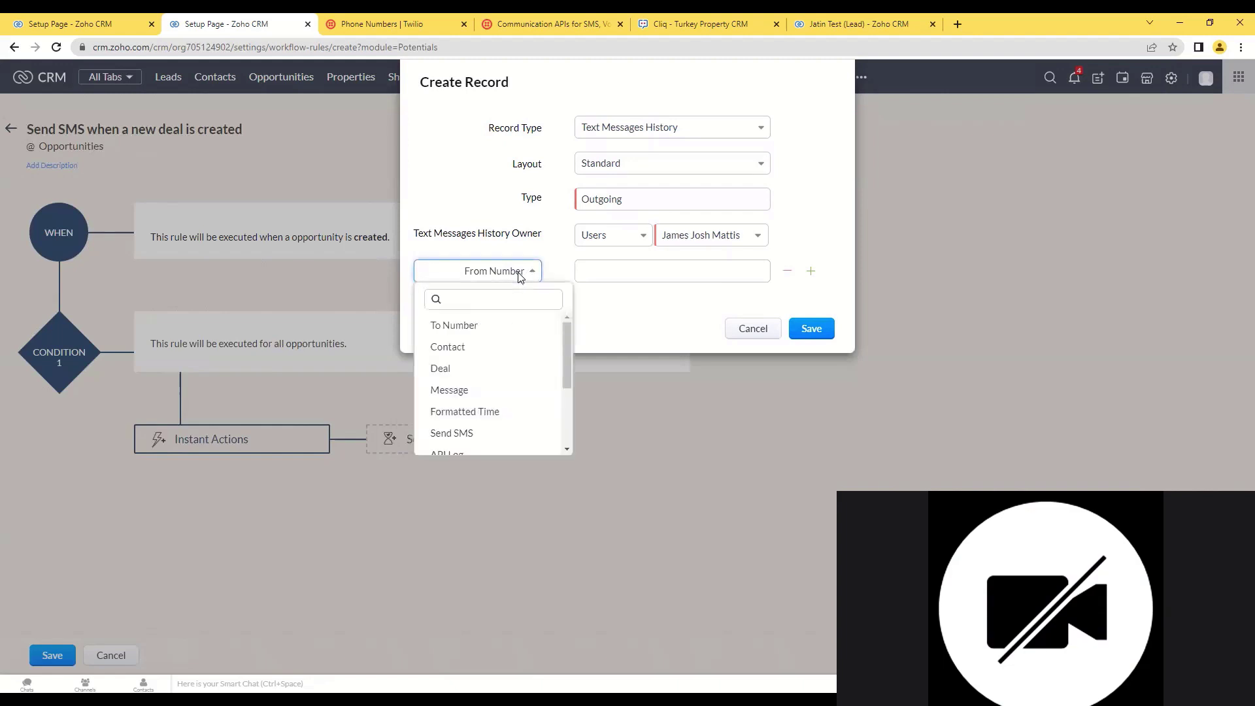
scroll(484, 366, down, 2)
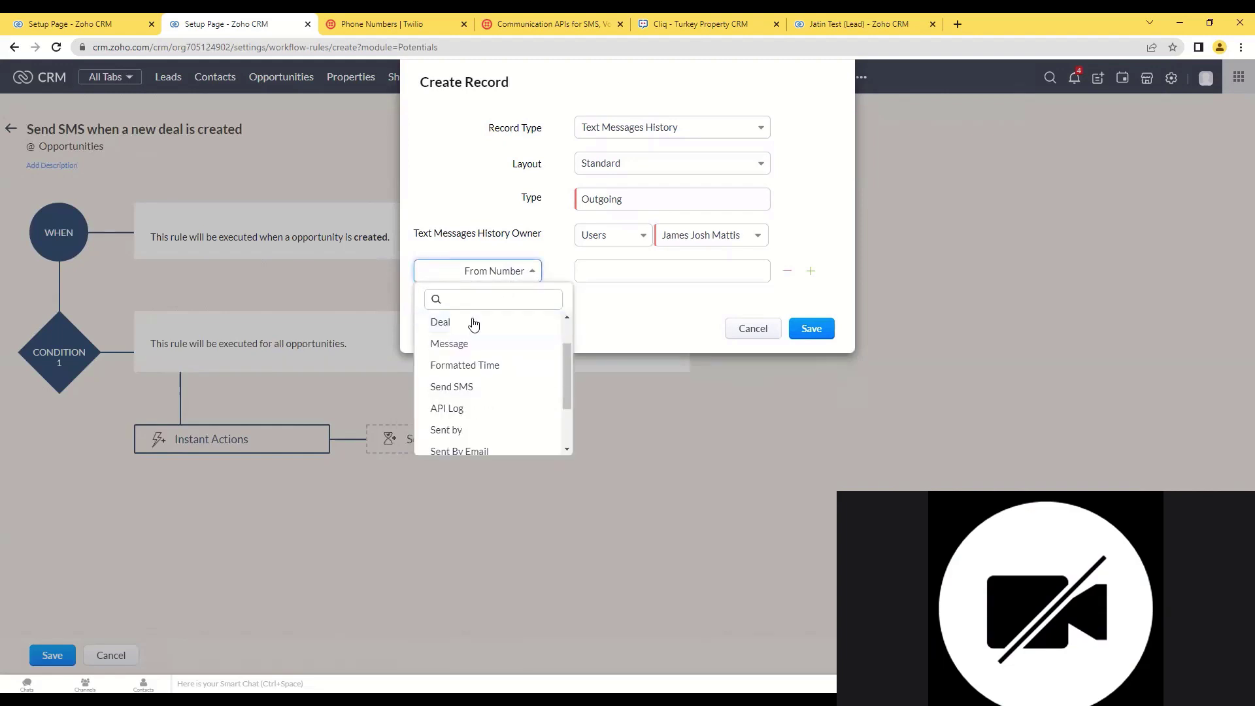
click(506, 322)
click(621, 271)
text(#)
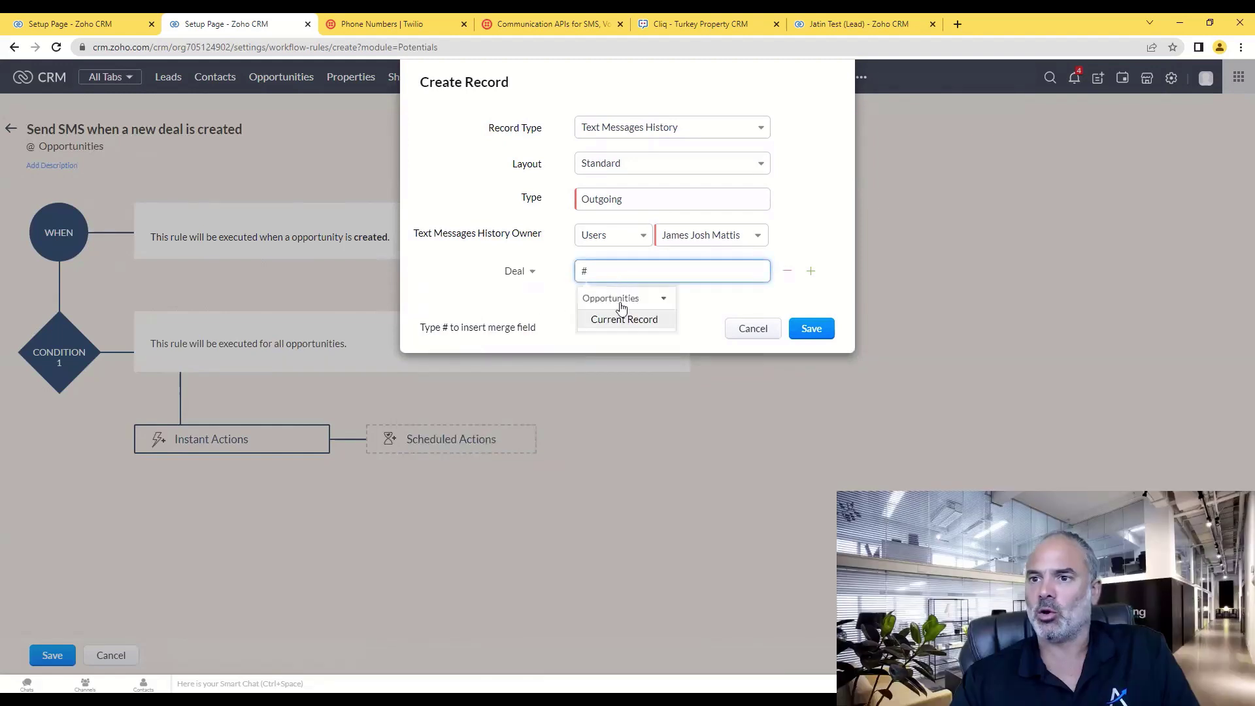
click(643, 320)
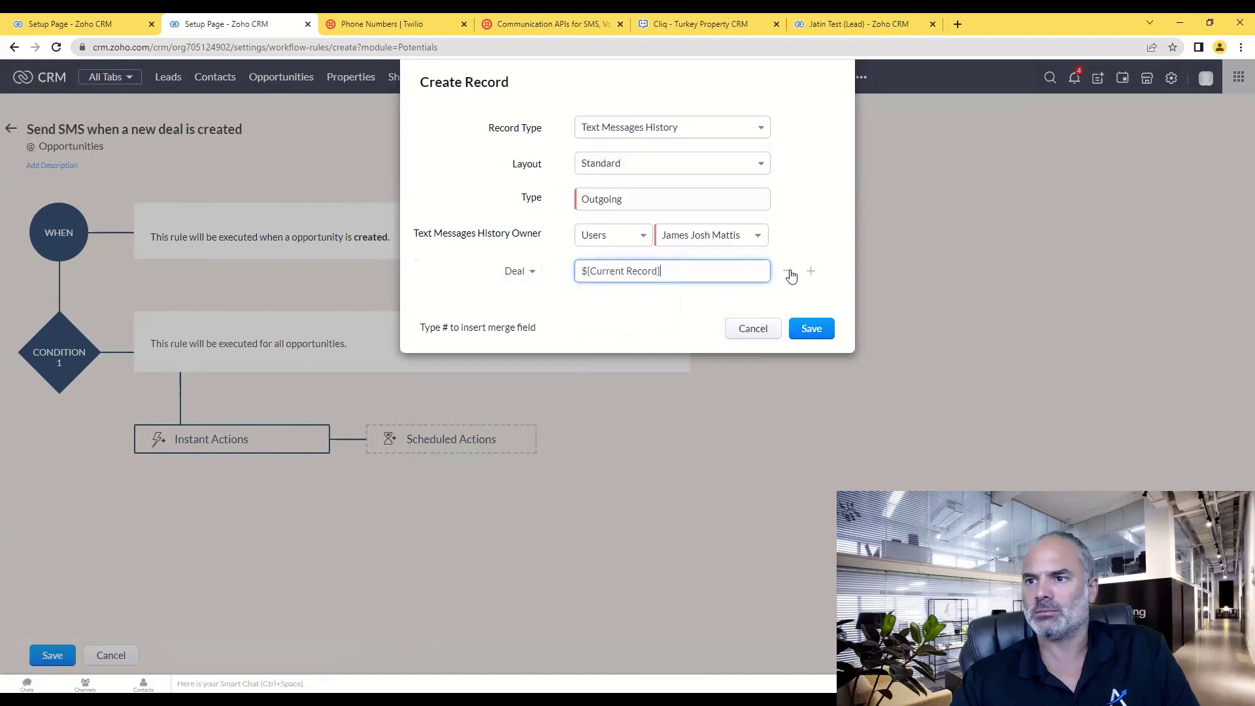
click(783, 312)
- Add another field row and set it to Template Unique ID
click(814, 271)
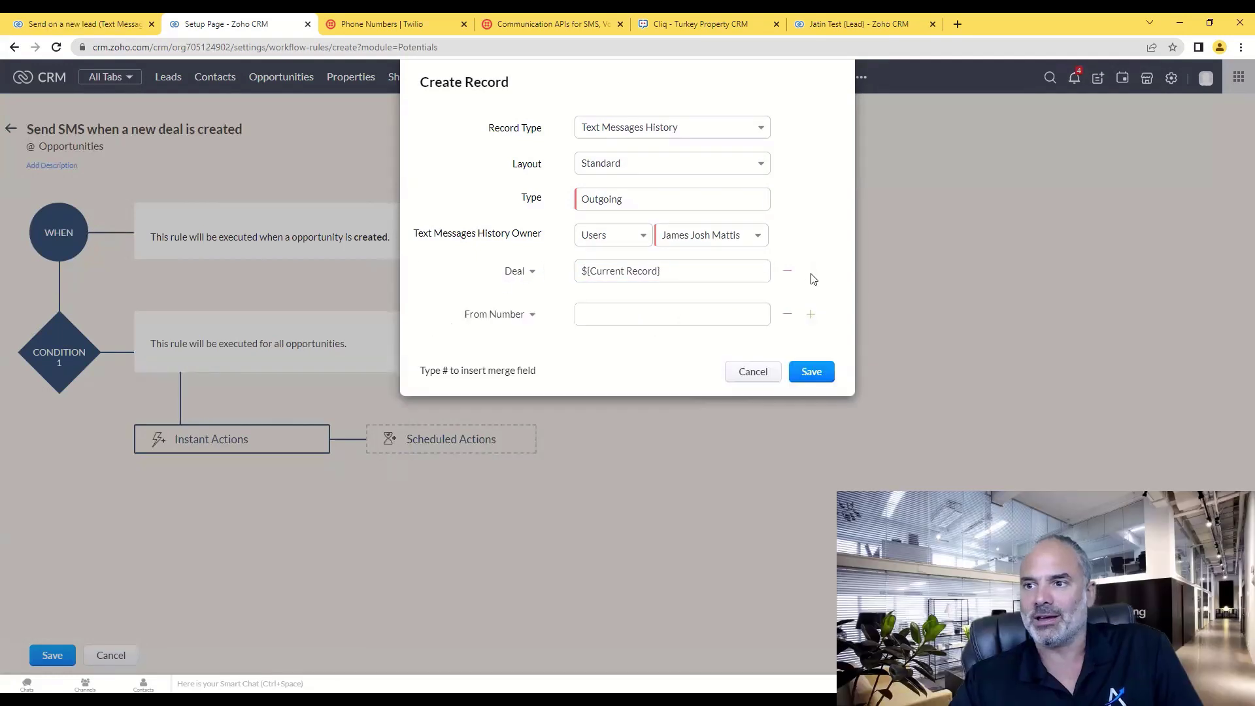
click(528, 314)
scroll(527, 314, down, 1)
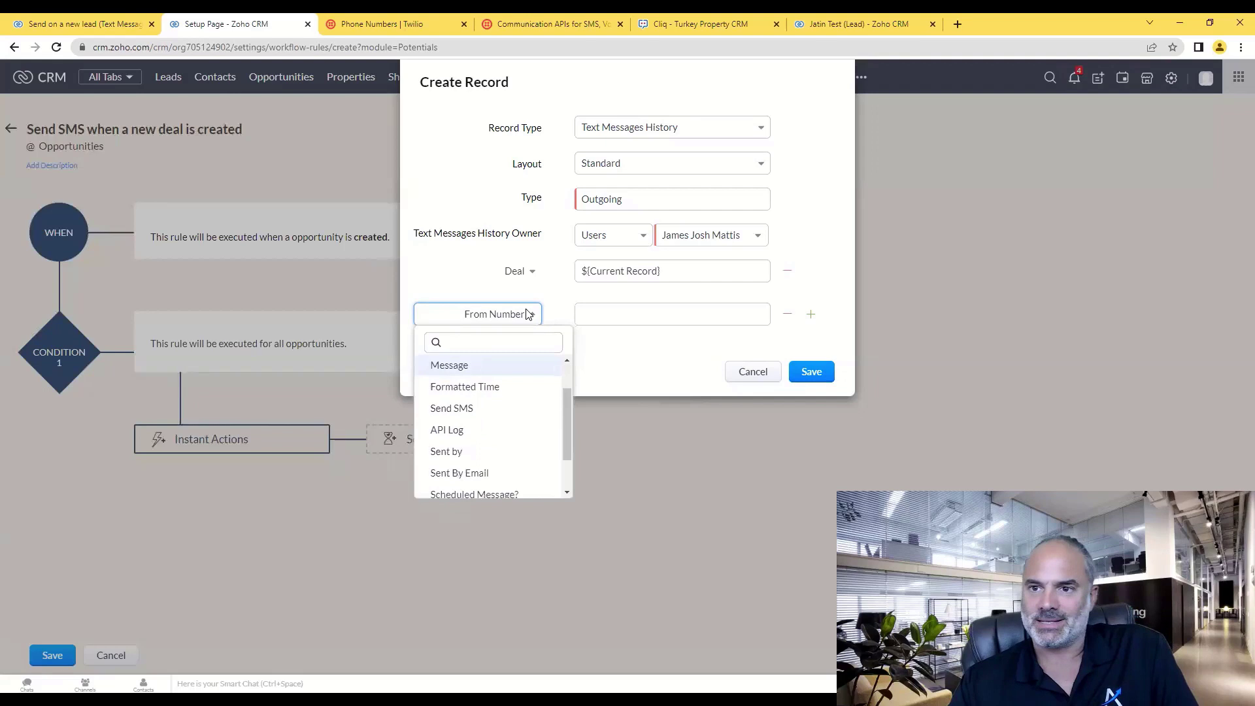
click(452, 366)
click(588, 314)
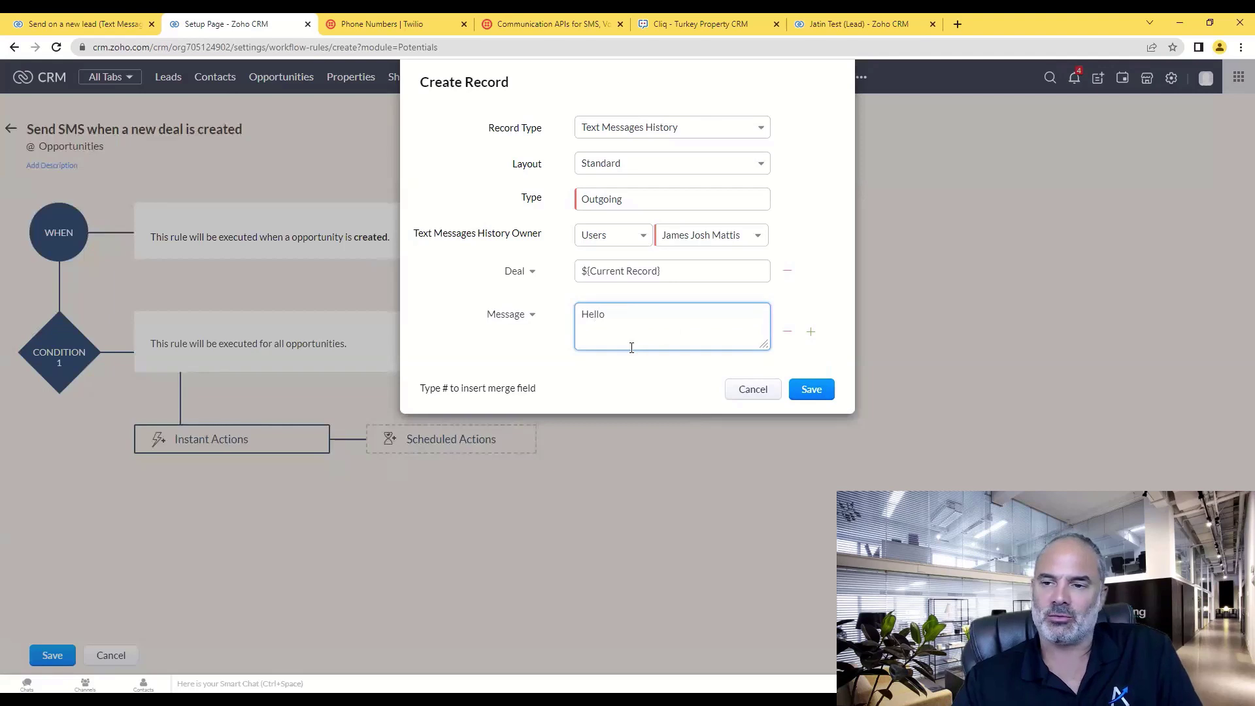
key(ctrl+a)
key(BackSpace)
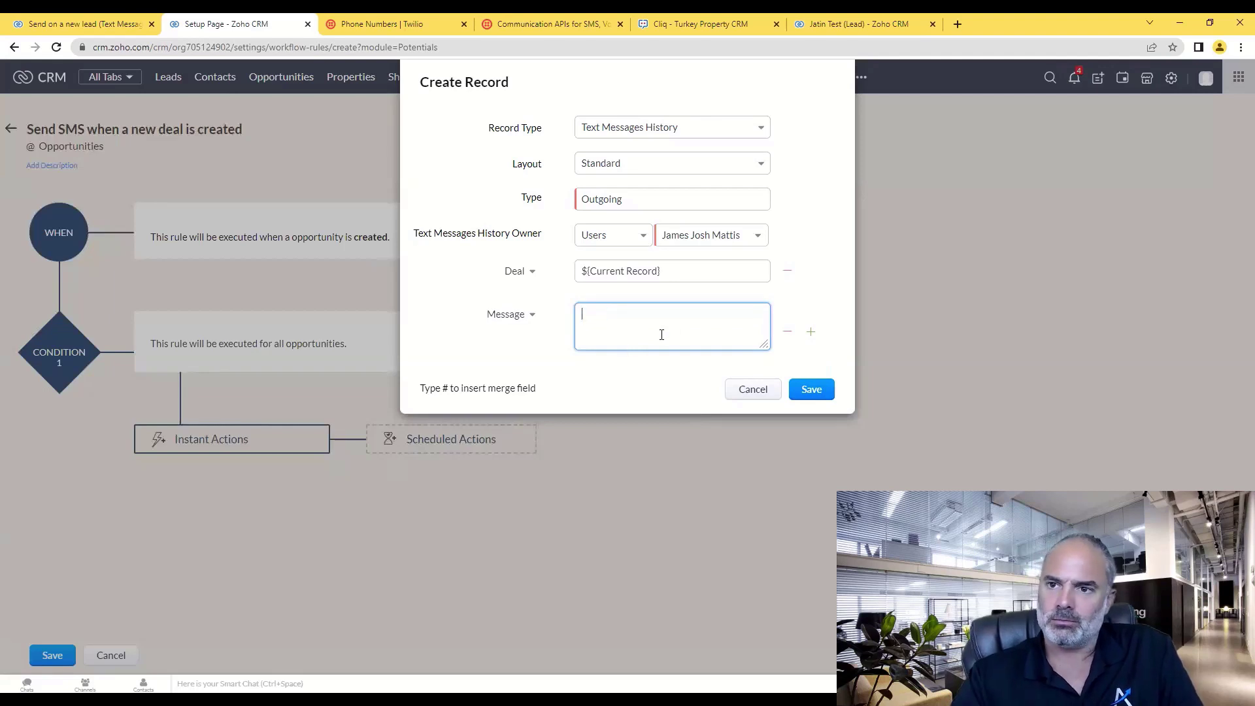
click(508, 314)
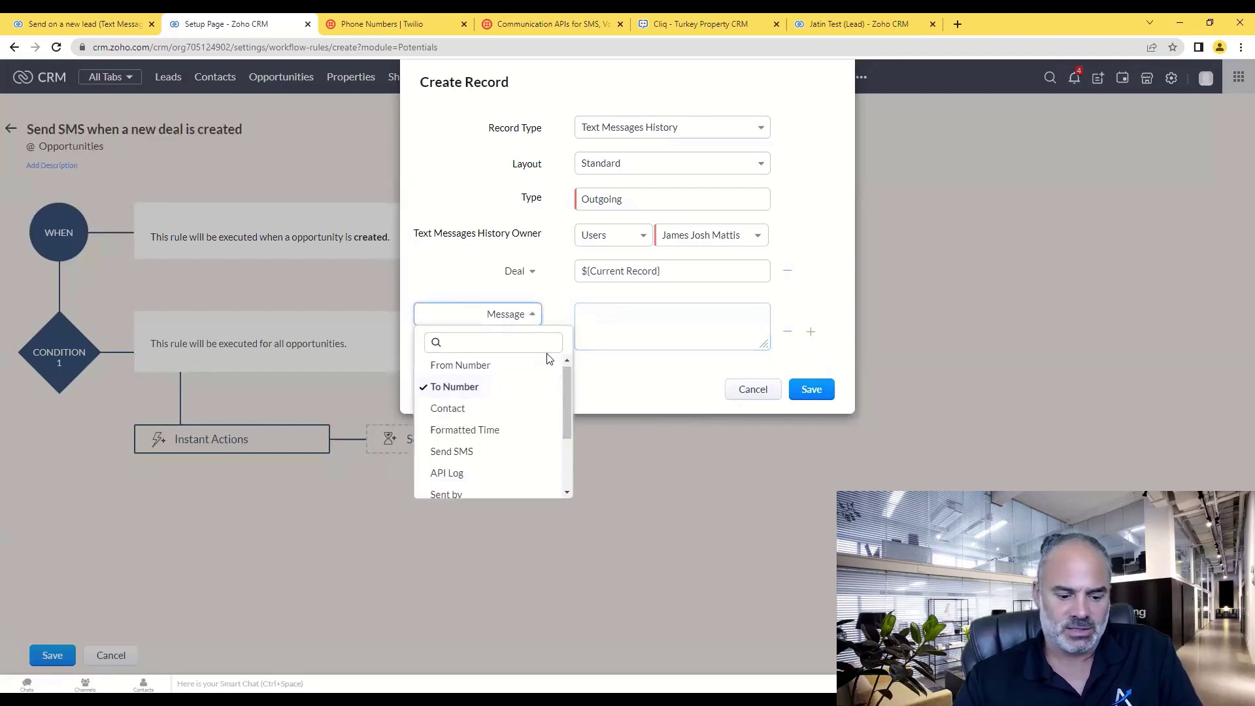
scroll(527, 462, down, 3)
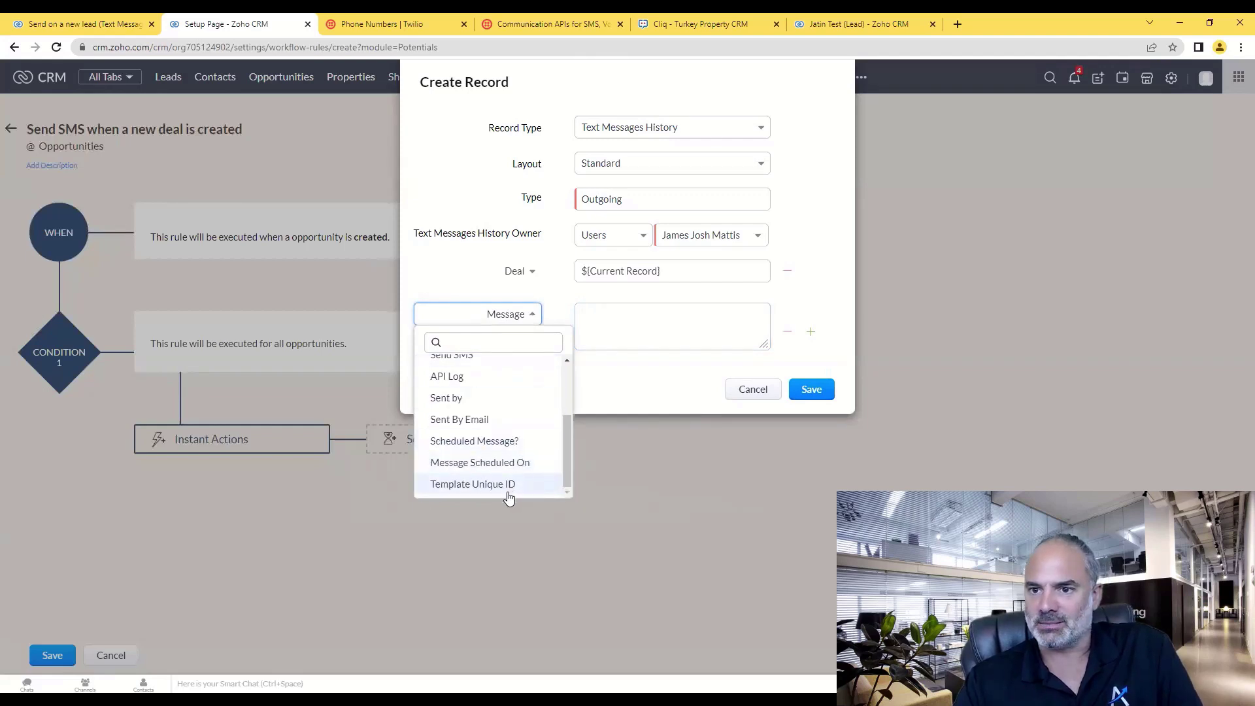
click(503, 484)
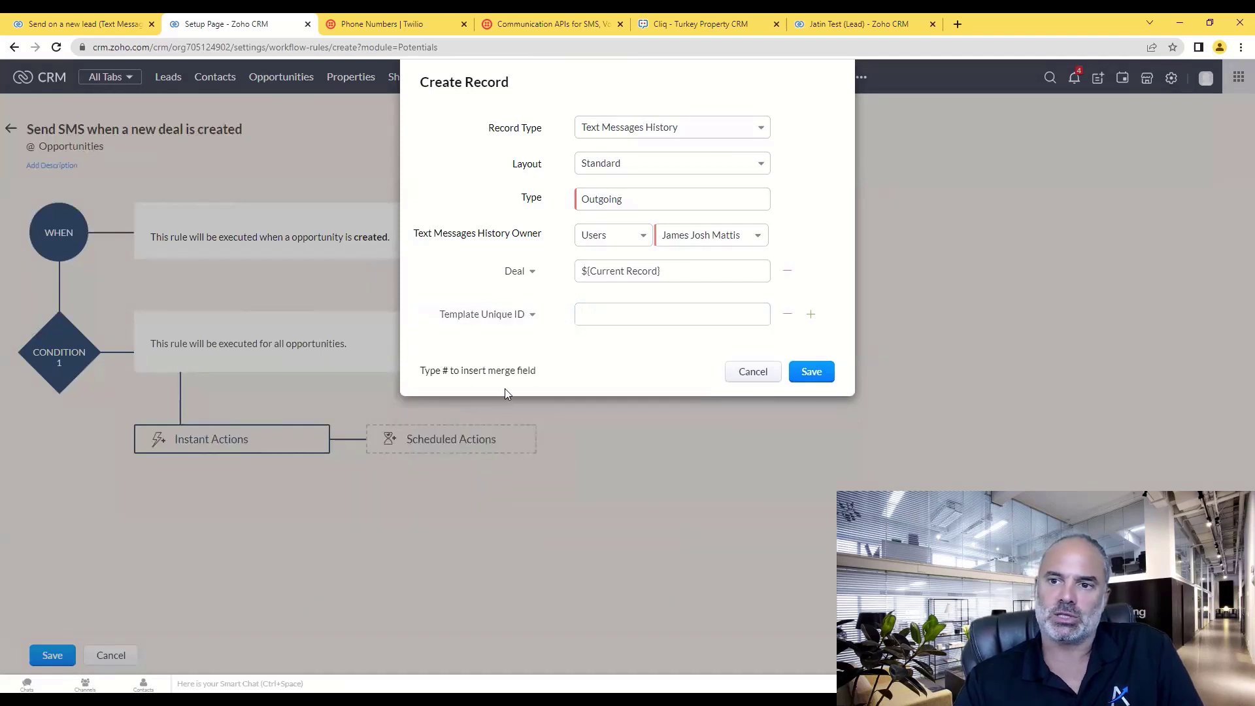
- Copy Template Unique ID SMS-22 from the '1 day after lead created' template
click(84, 25)
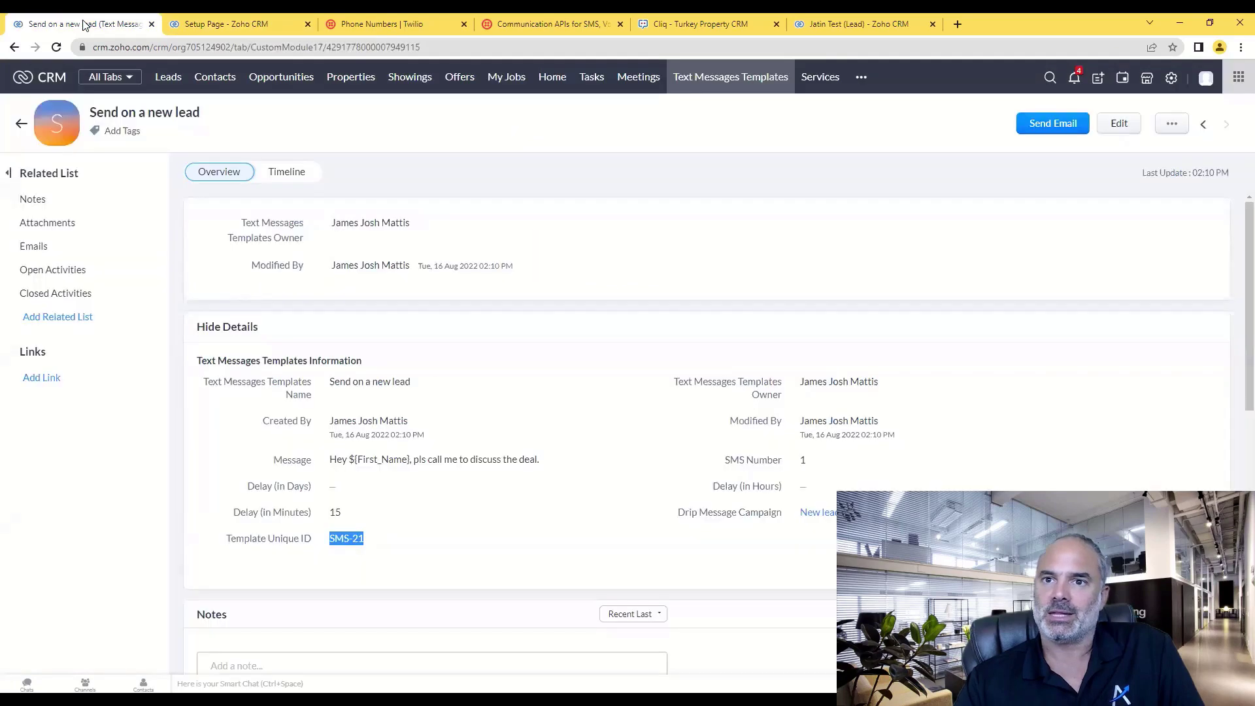
click(731, 80)
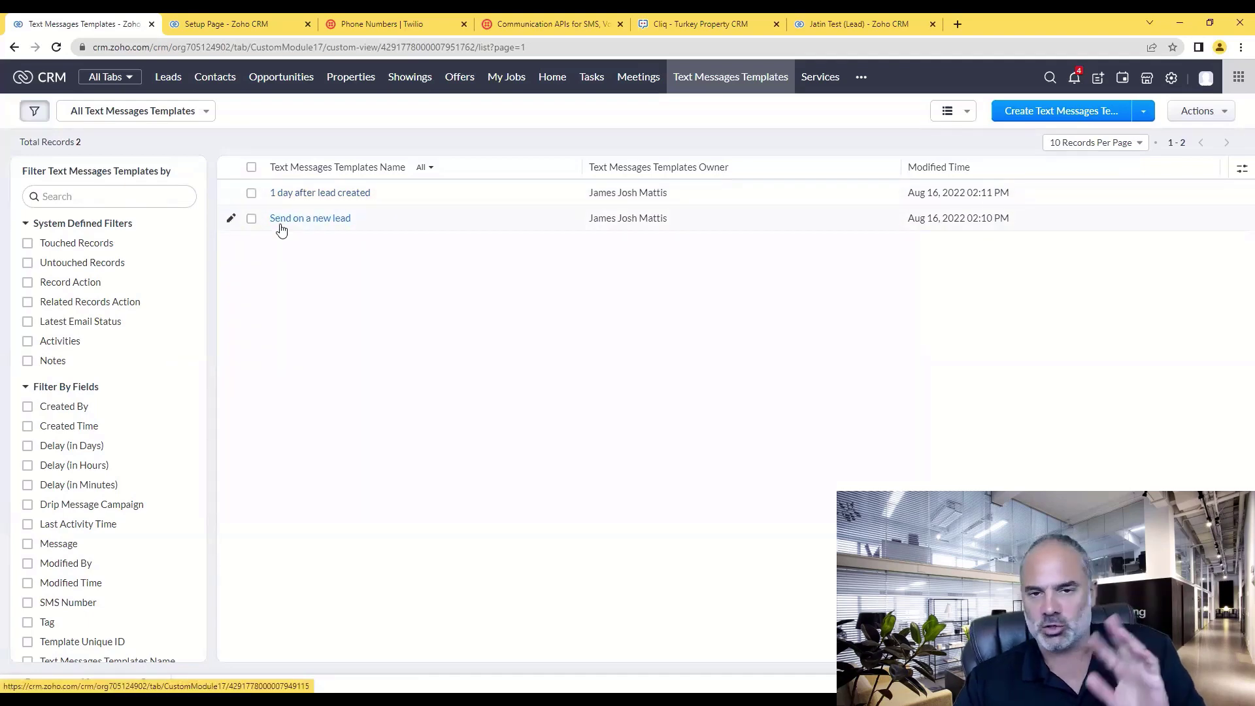
click(338, 195)
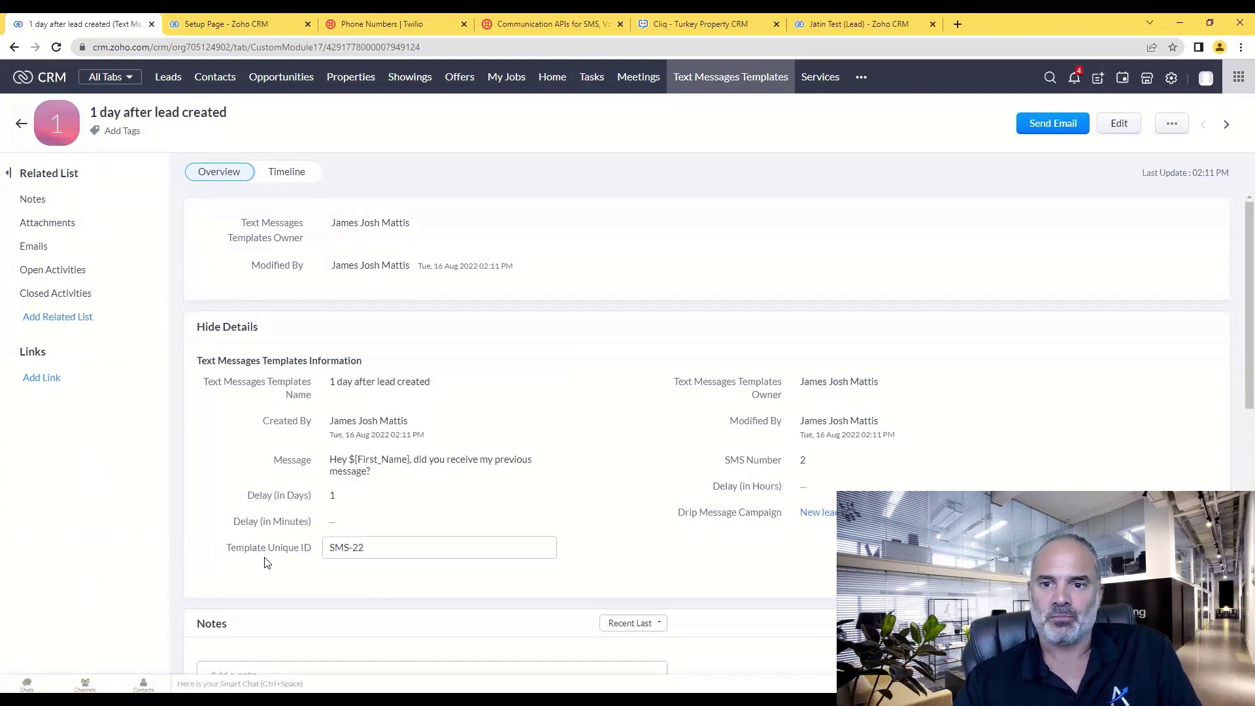
drag(228, 549, 300, 551)
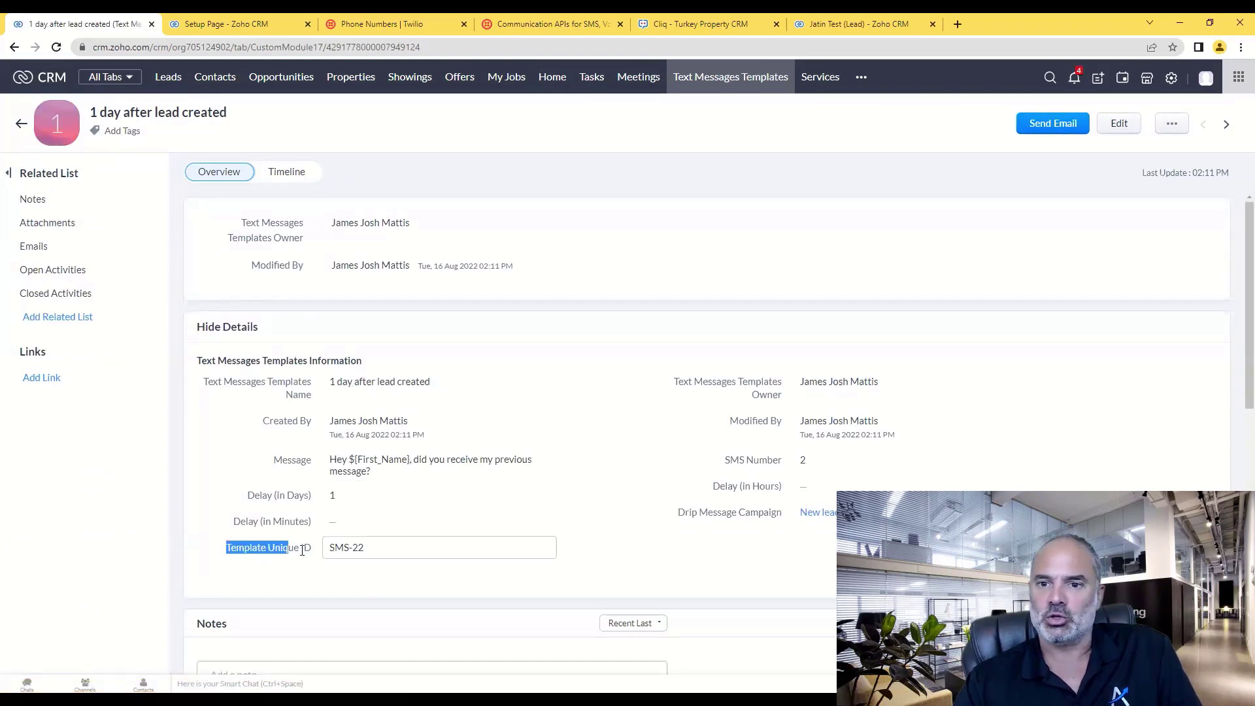
click(368, 551)
key(ctrl+a)
key(ctrl+c)
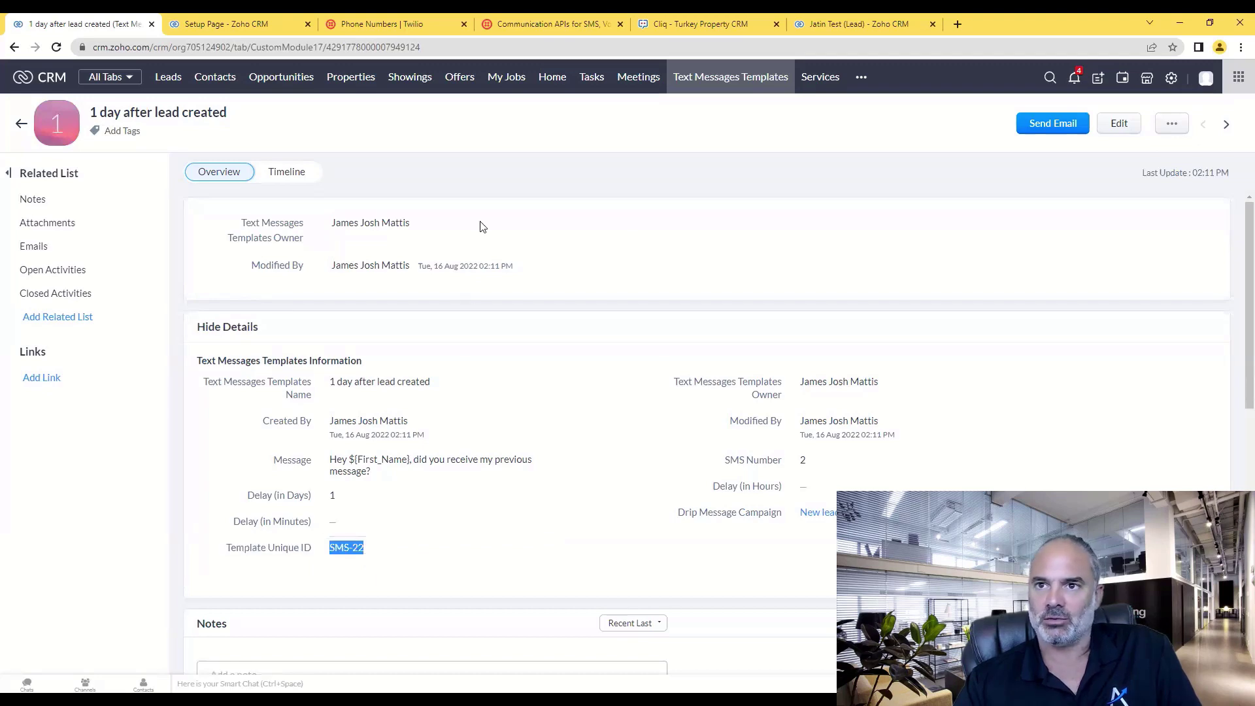
click(245, 23)
- Paste SMS-22 as Template Unique ID, add a ticked Send SMS field, and save
click(591, 321)
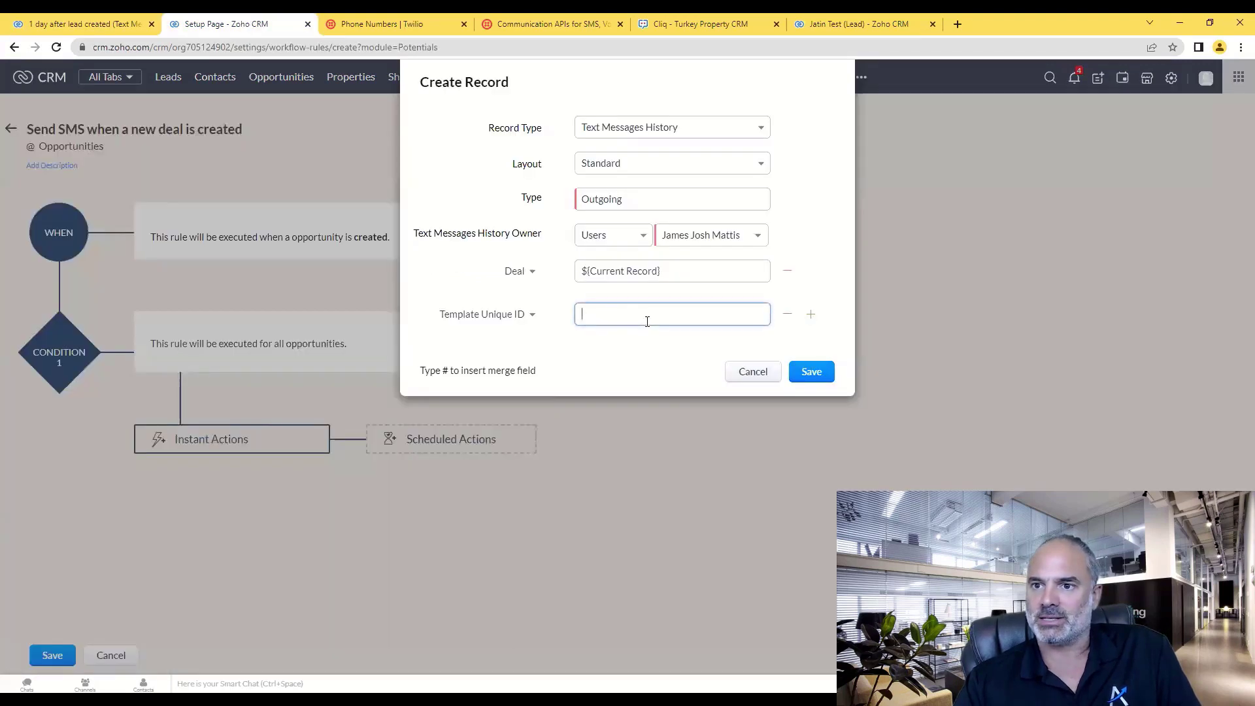
key(ctrl+v)
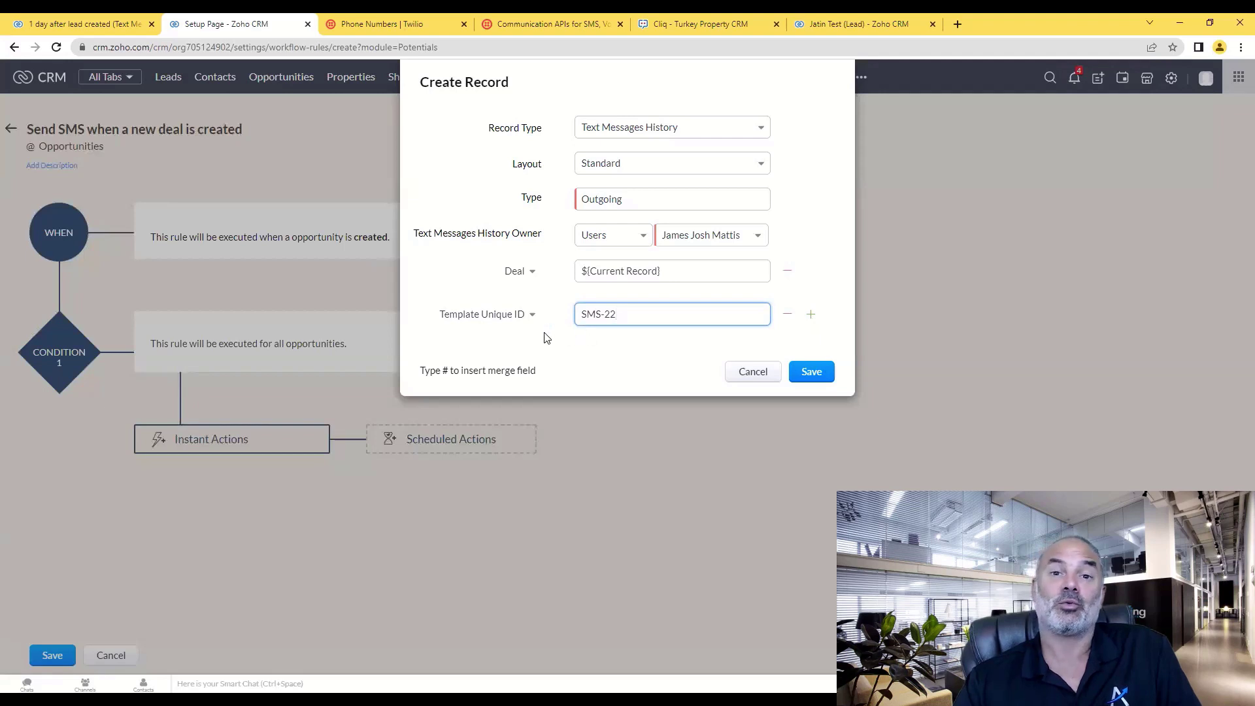
click(811, 316)
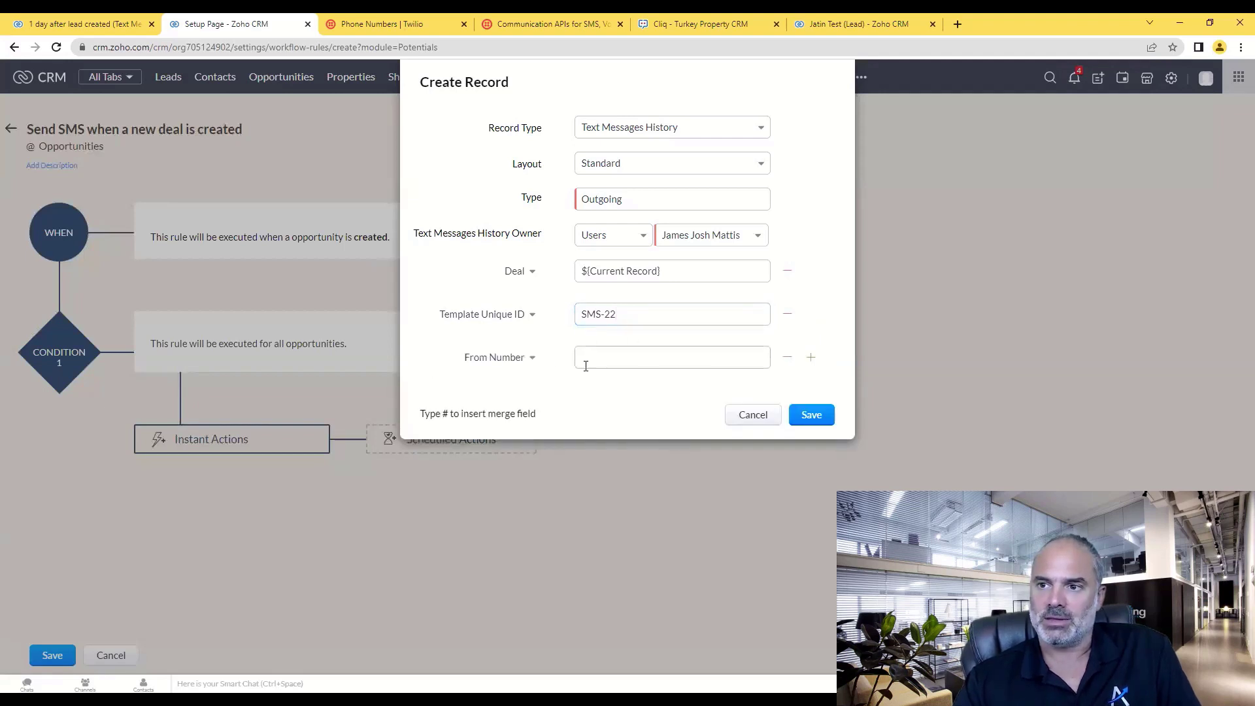
click(521, 359)
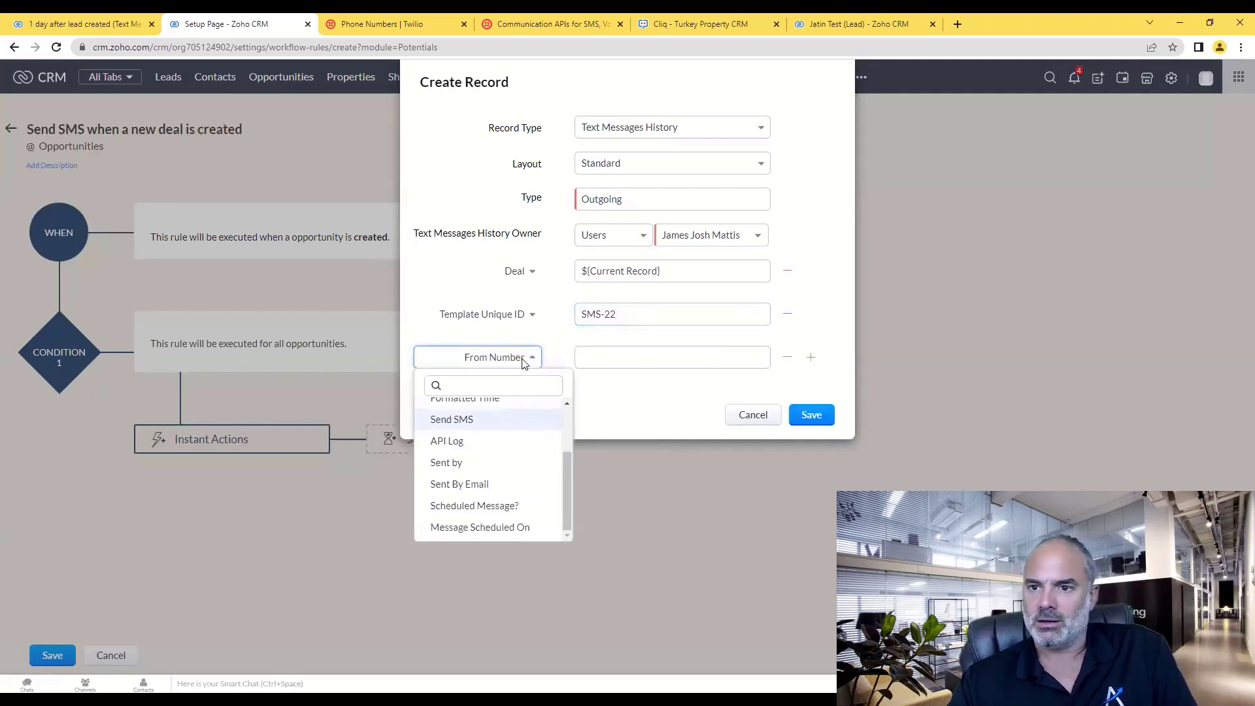
click(465, 422)
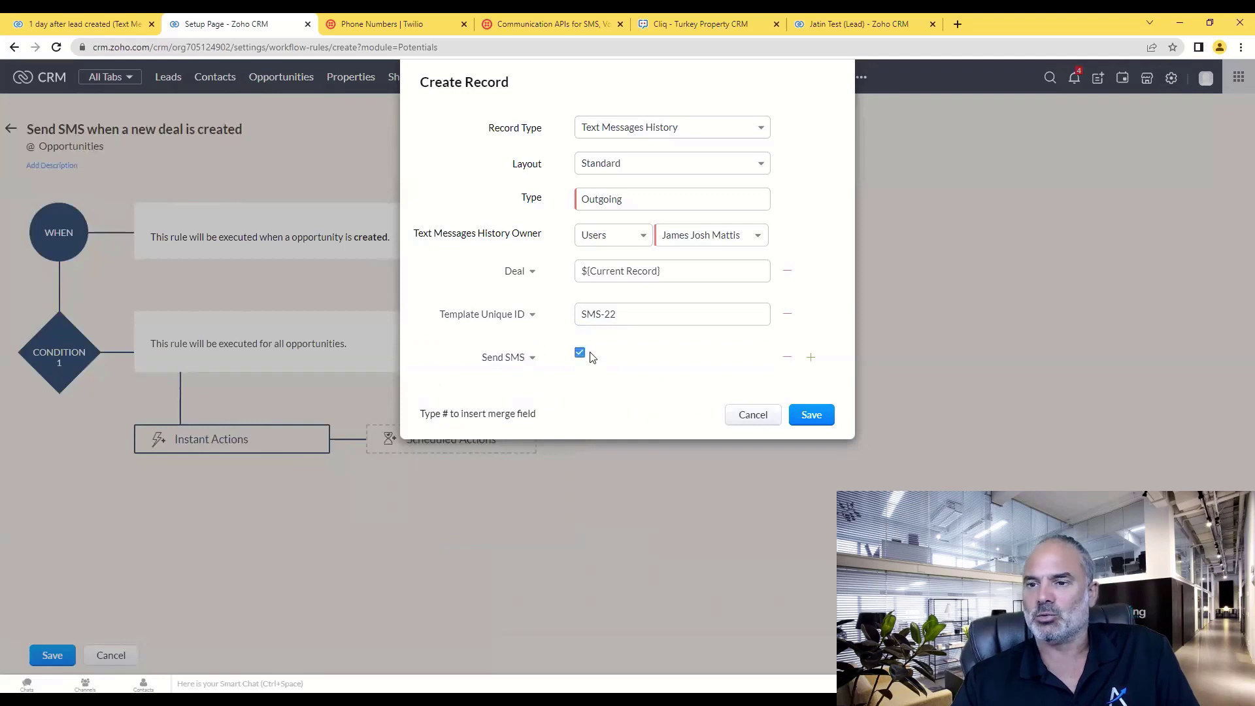
click(580, 353)
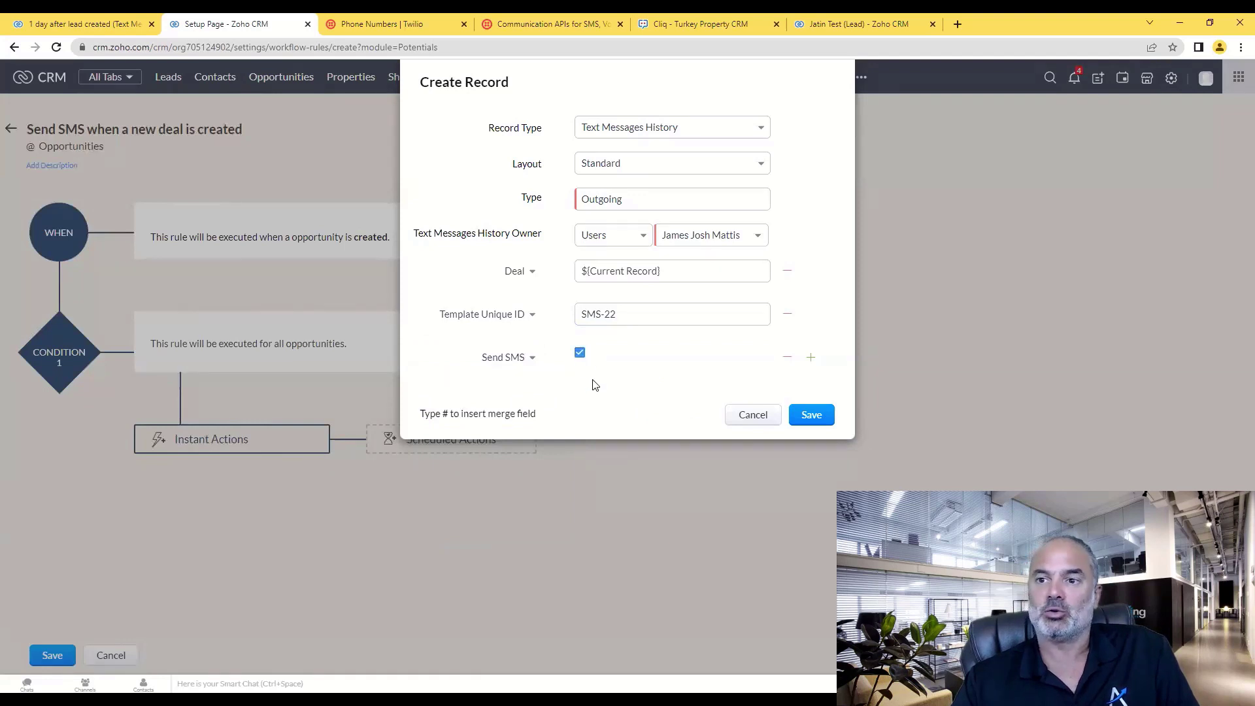
click(808, 412)
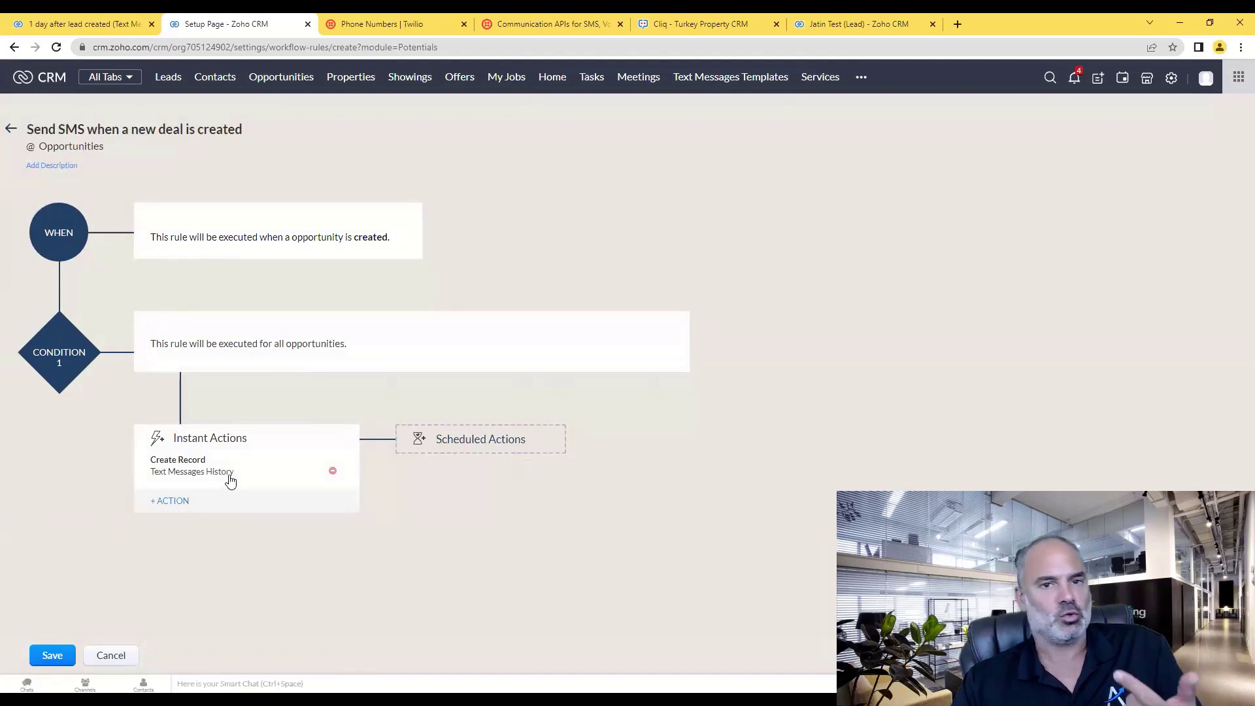
- Try the scheduled action timing settings, cancel, and dismiss the instant action type list
click(496, 451)
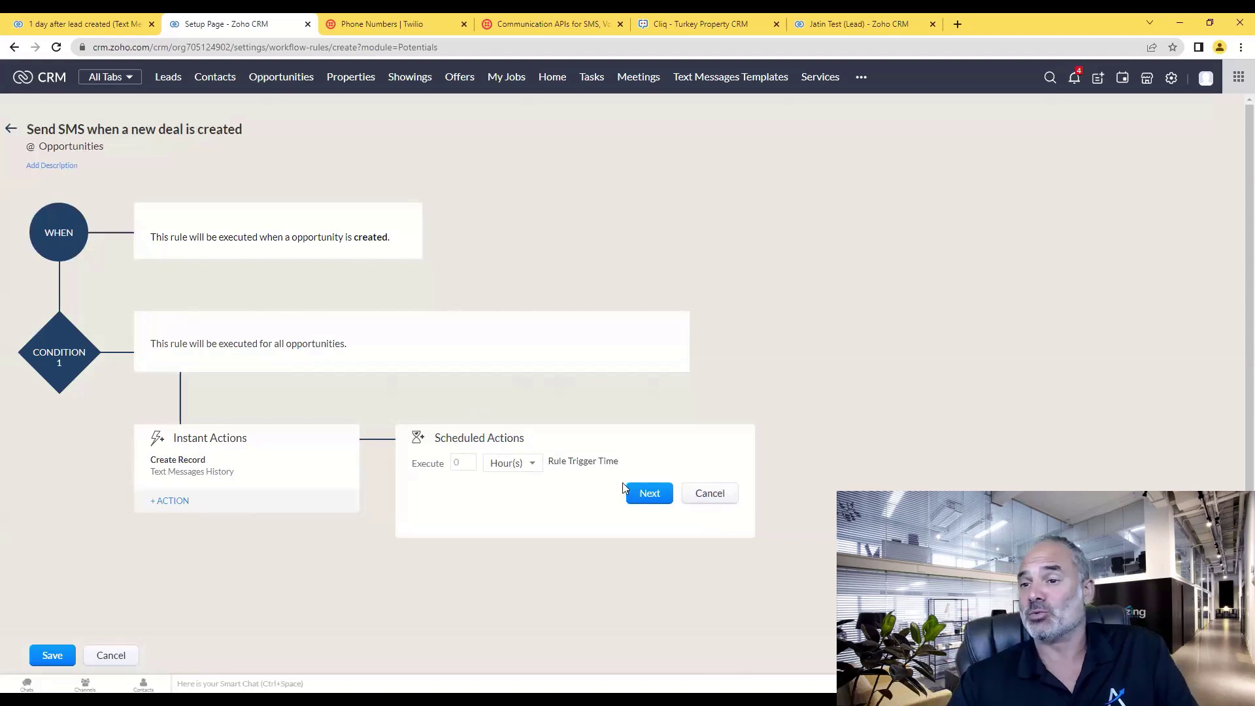
click(719, 496)
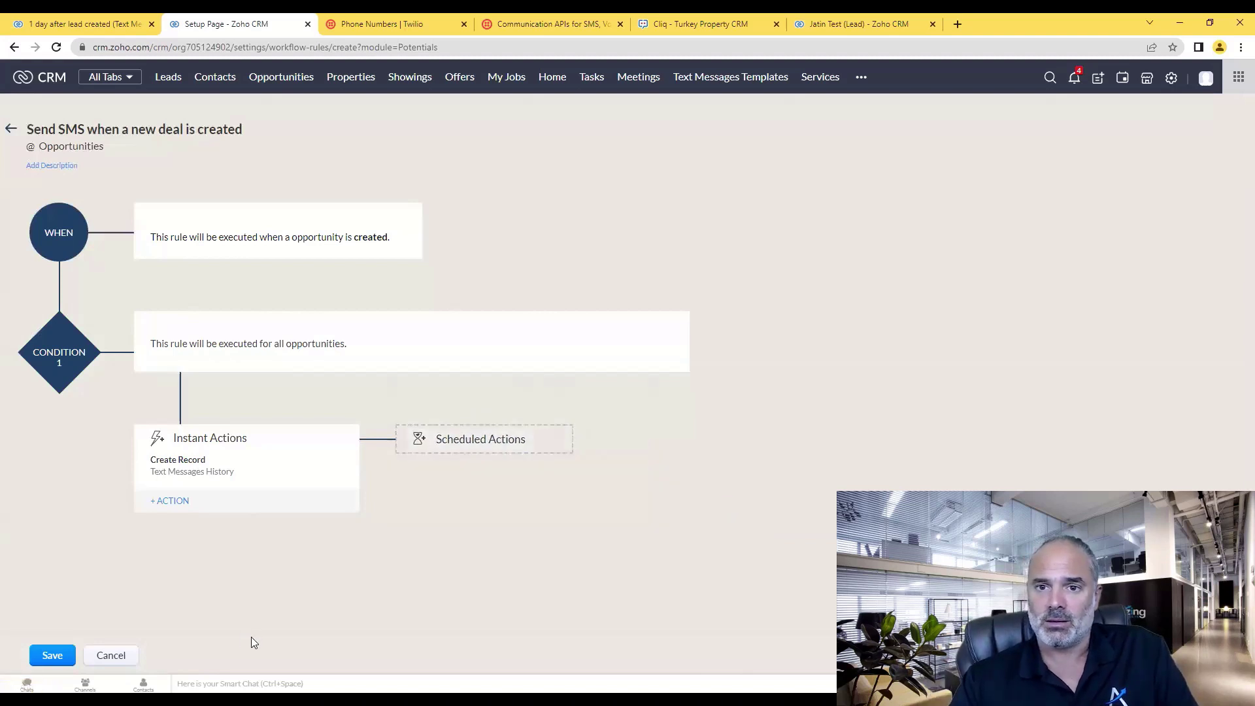
click(172, 502)
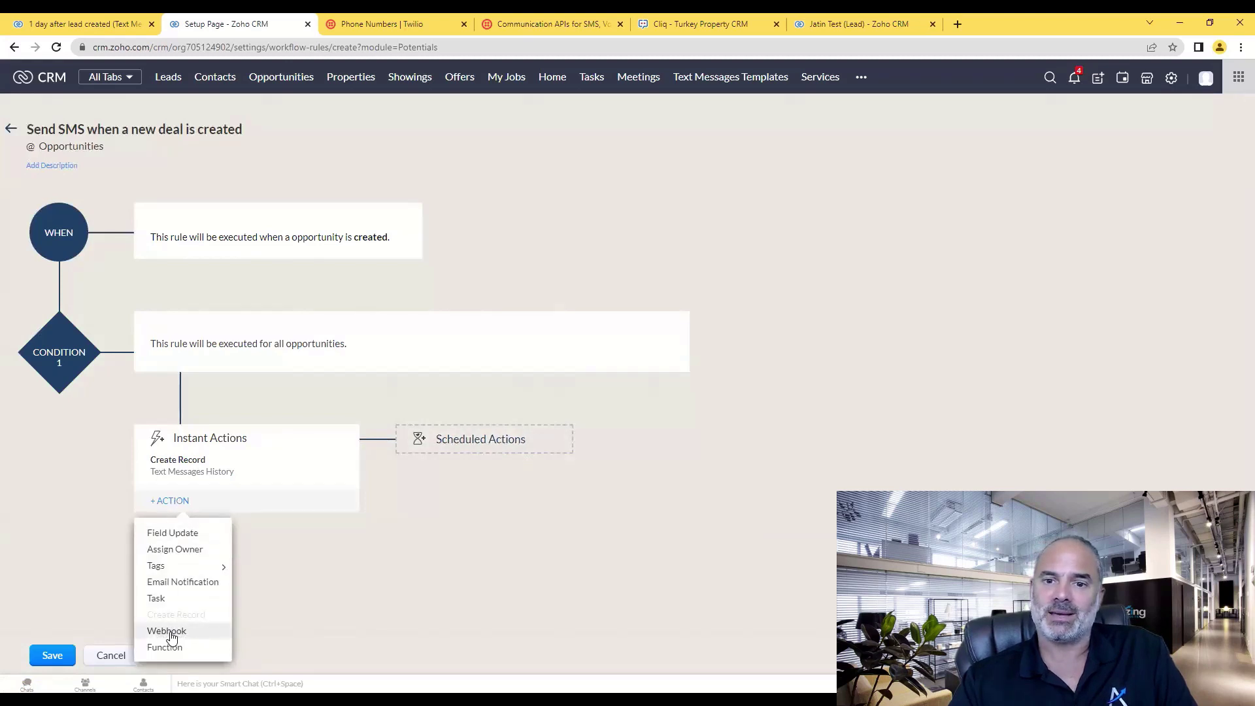
click(289, 565)
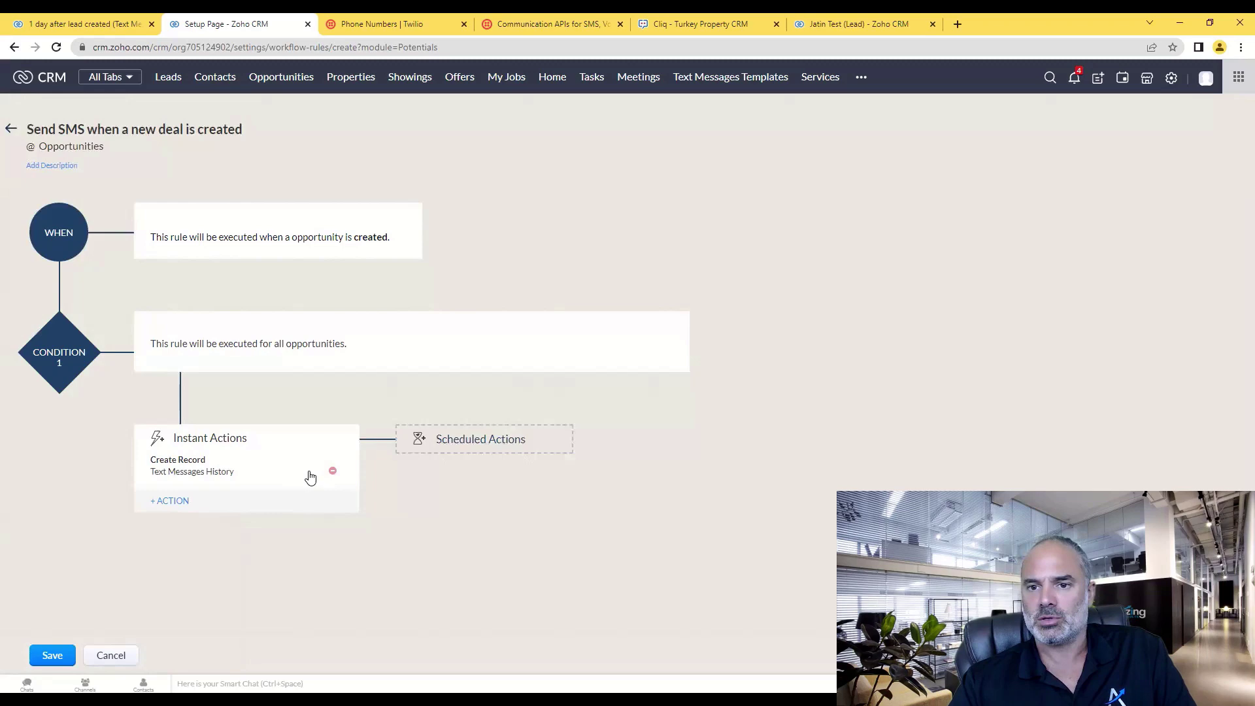
- Remove the Create Record action and add a Webhook instant action instead
click(333, 470)
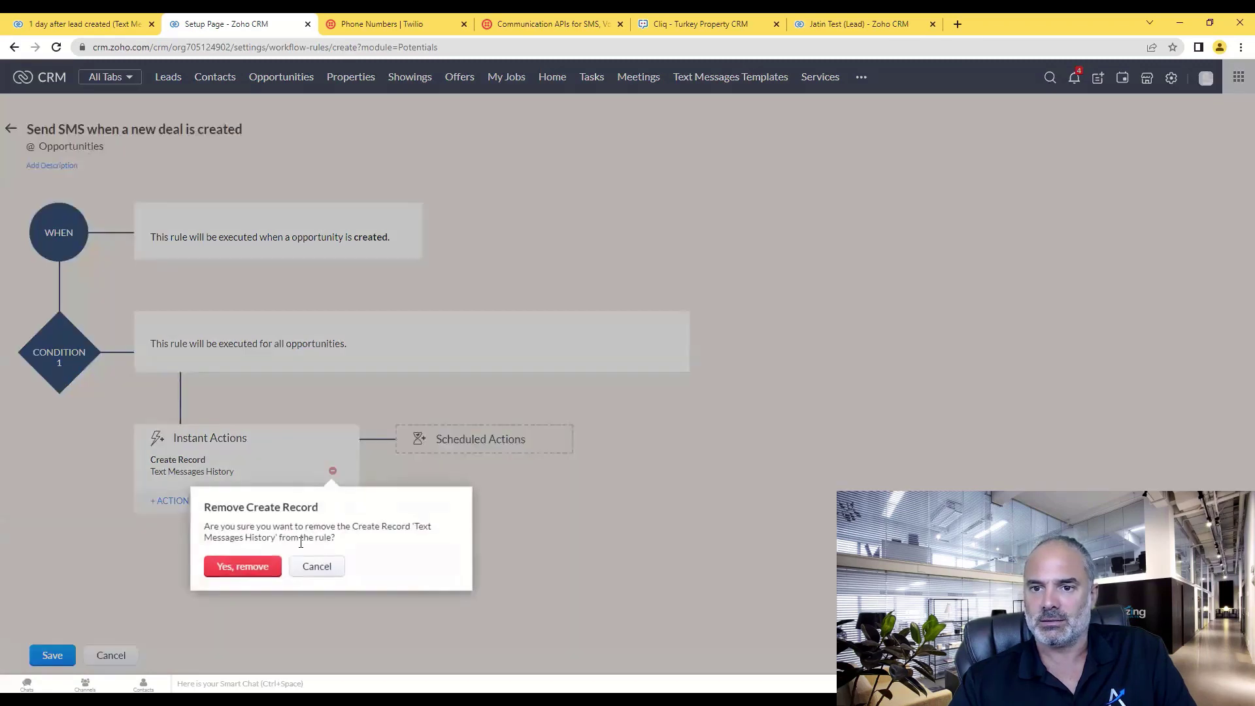
click(242, 566)
click(207, 439)
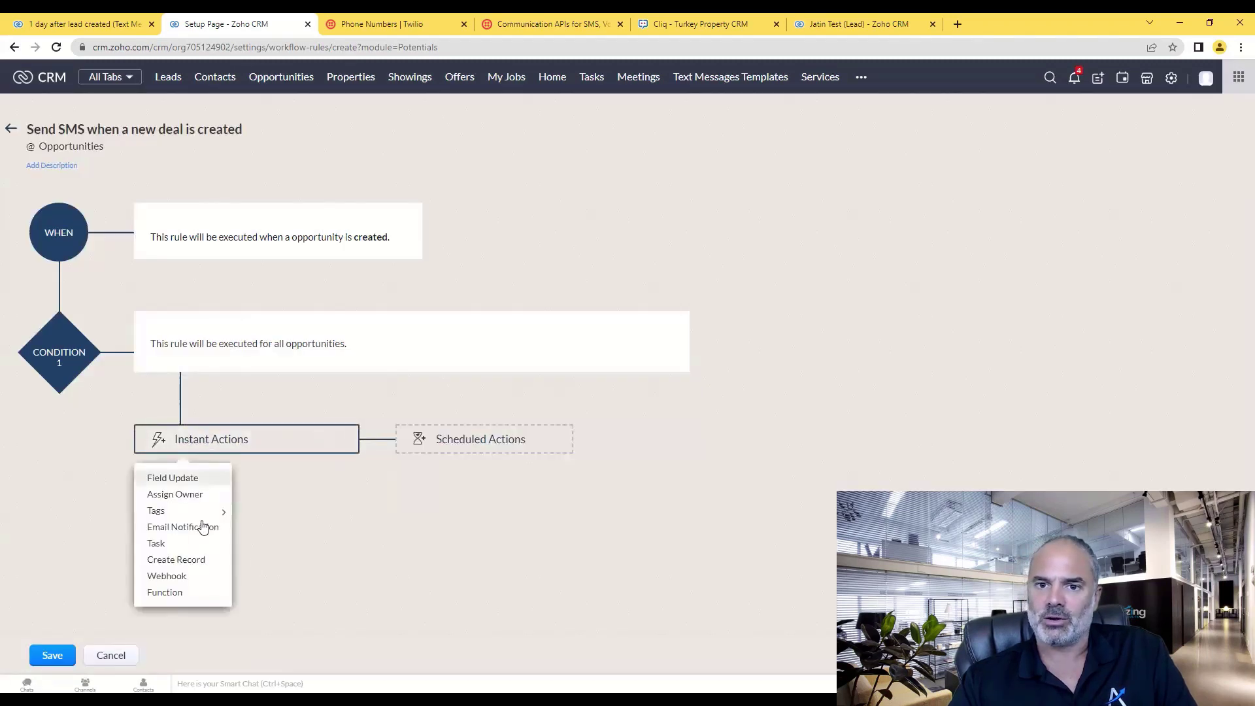
click(181, 575)
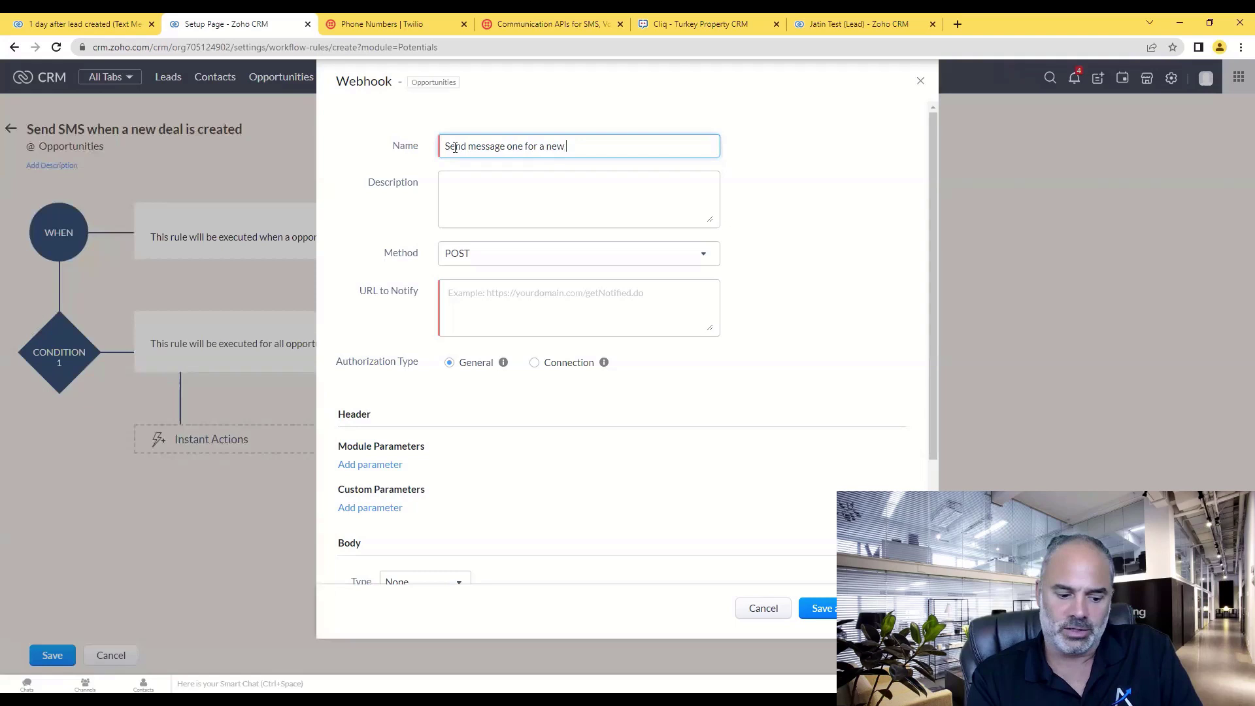
- Name the webhook 'Send message one for a new deal' and view the '1 day after lead created' template
text(al)
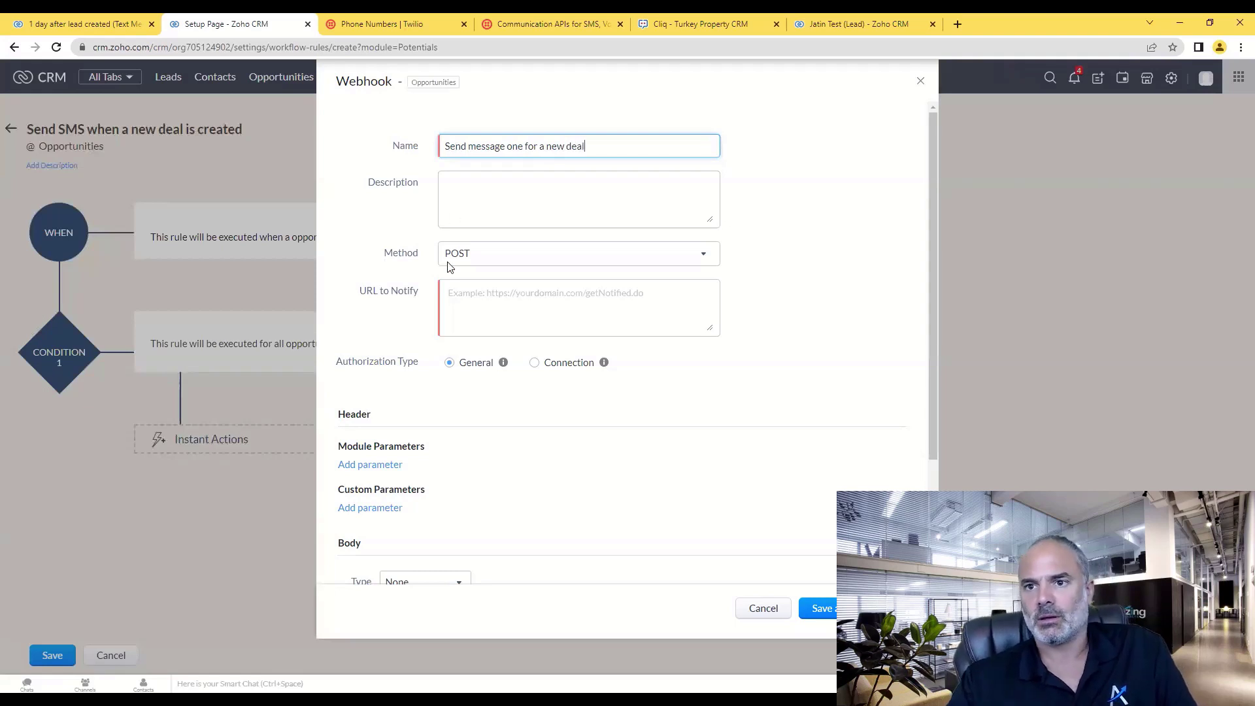
click(467, 291)
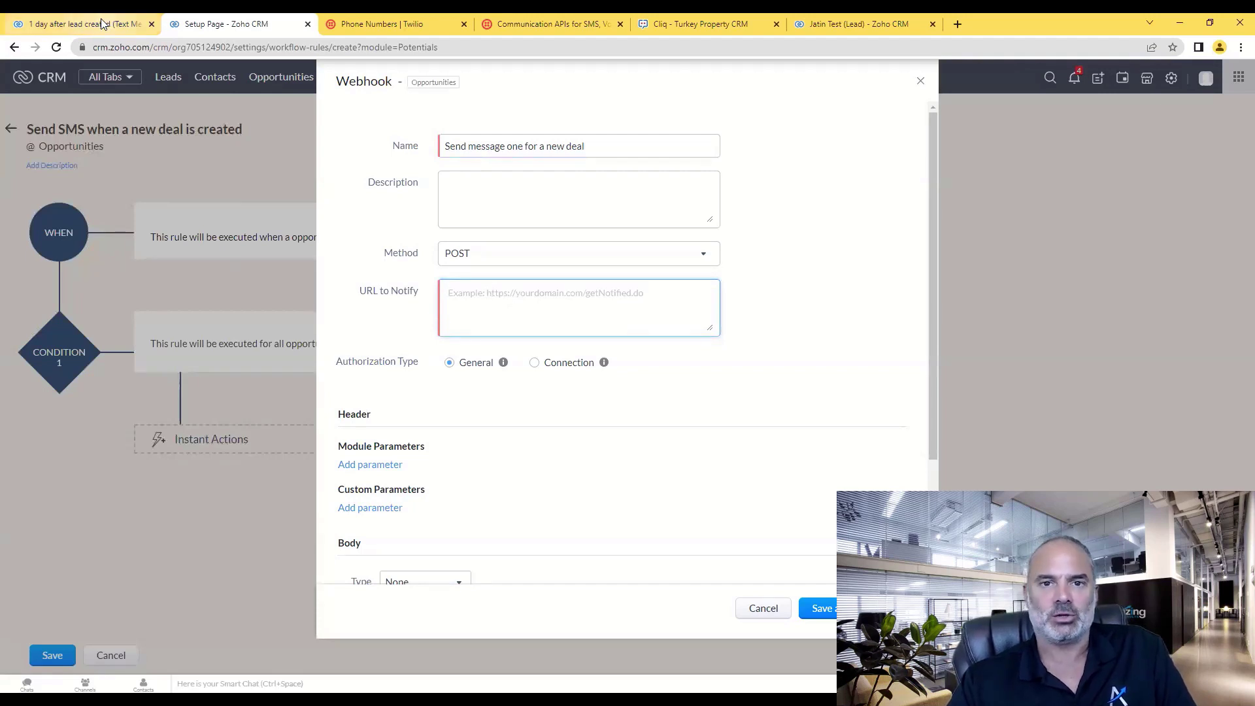
mouse_move(101, 23)
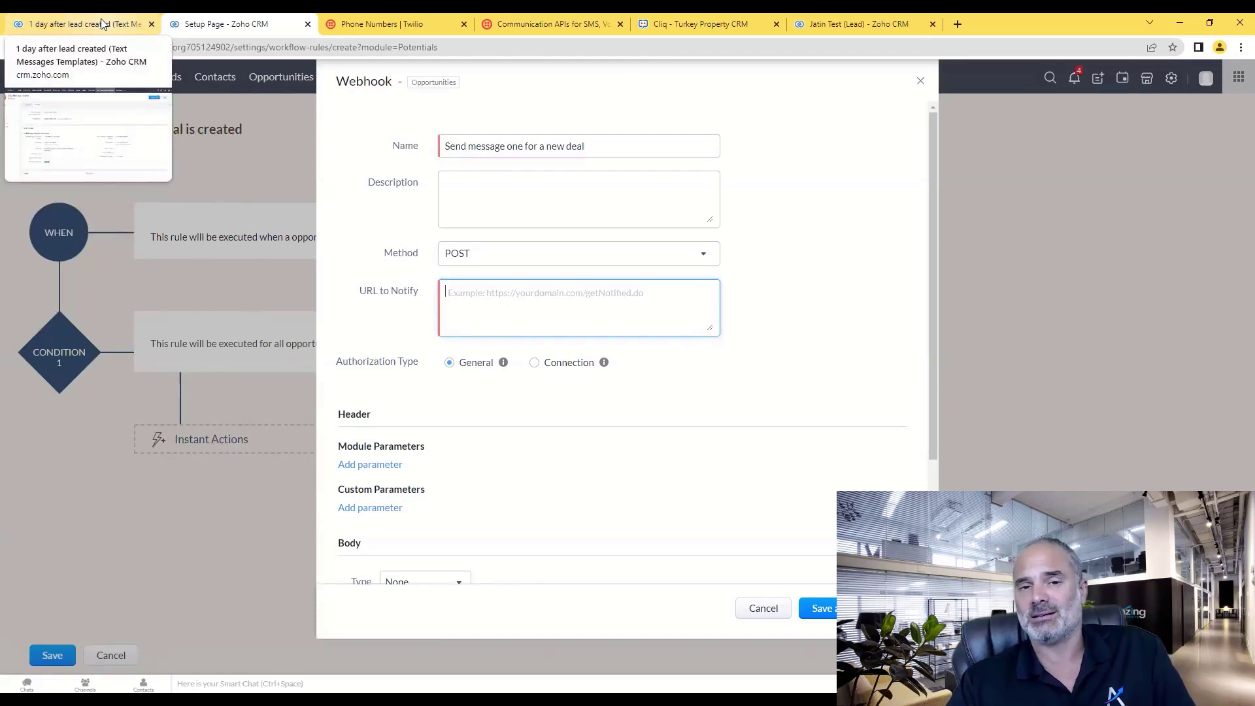
click(102, 22)
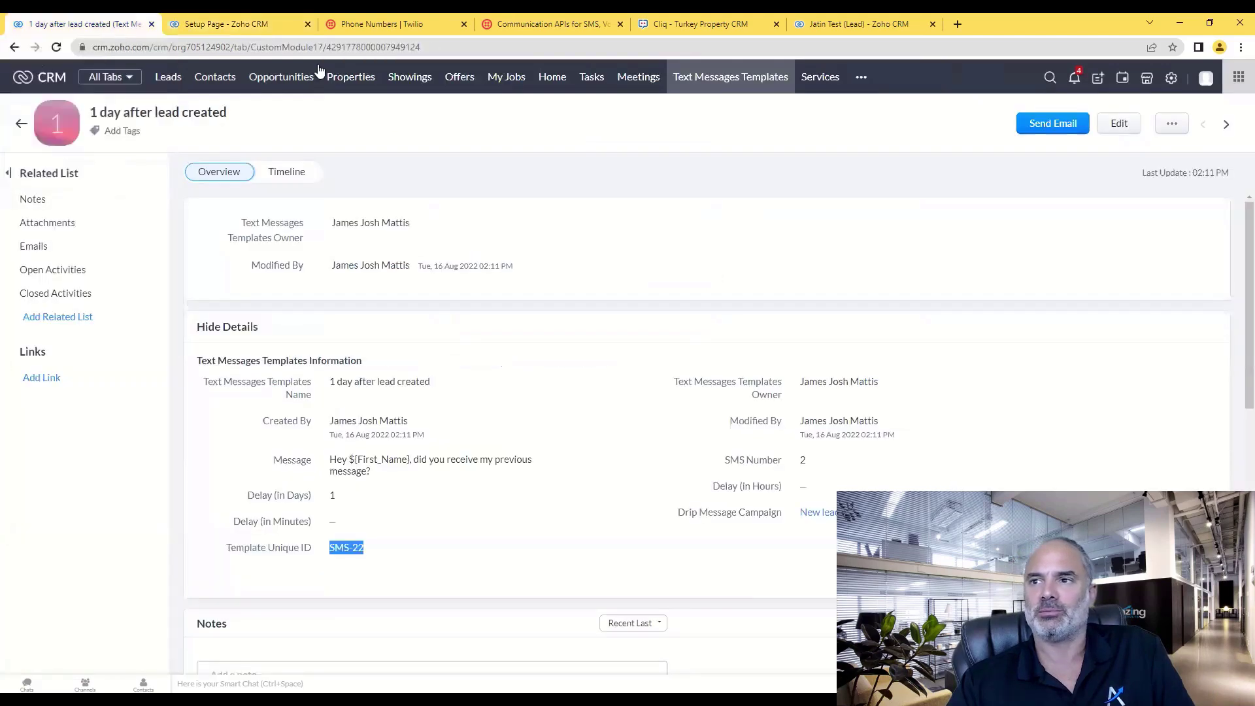
- Copy the SMS Webhook URL from the installed SMS extension's Marketplace settings
click(1172, 79)
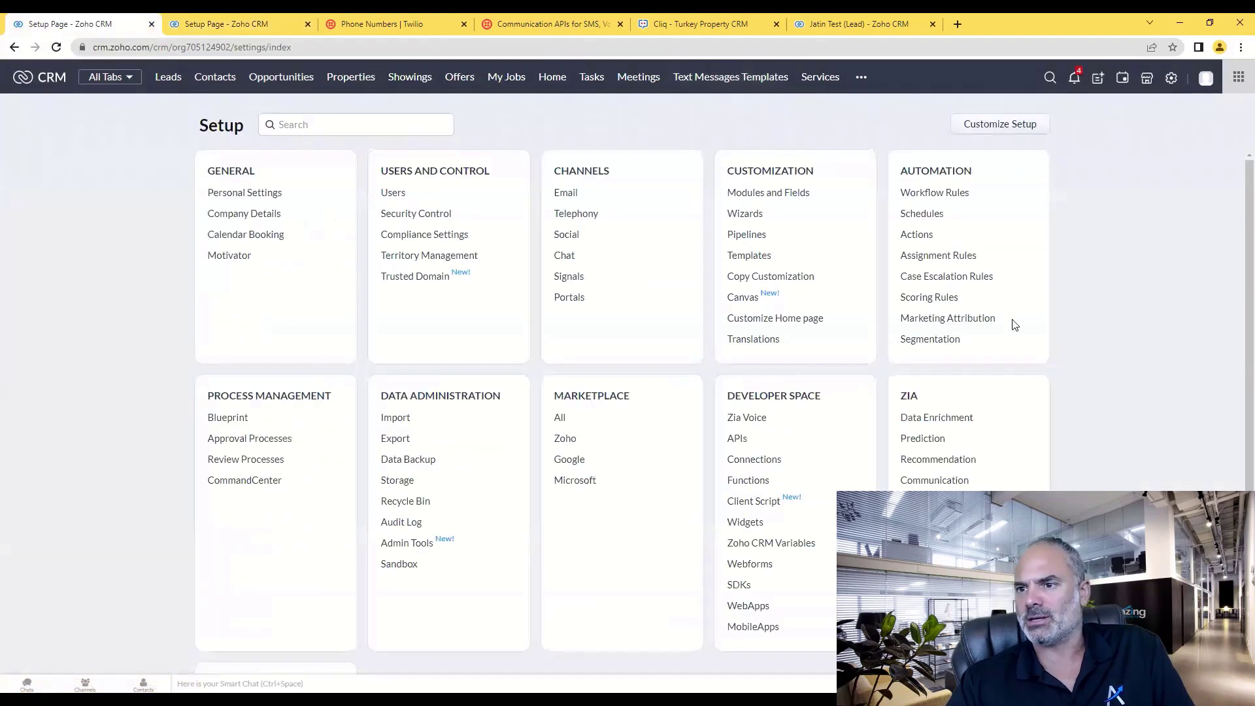
click(558, 418)
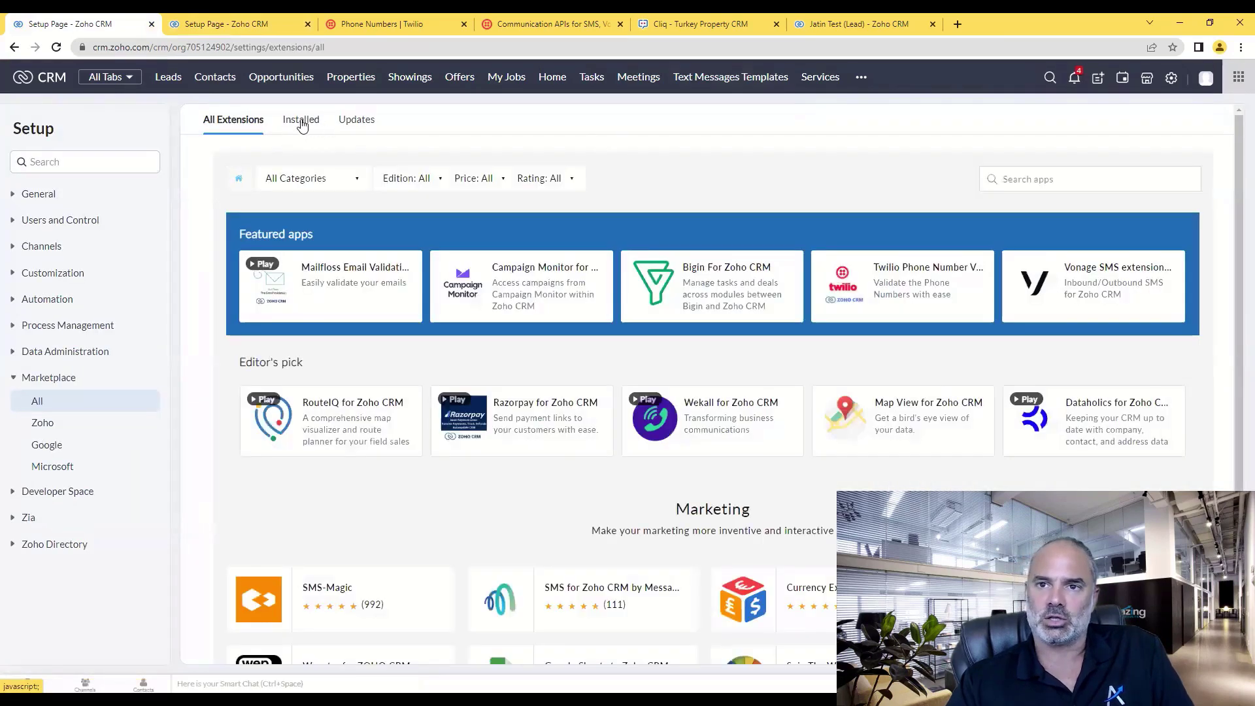
click(294, 123)
scroll(339, 358, down, 3)
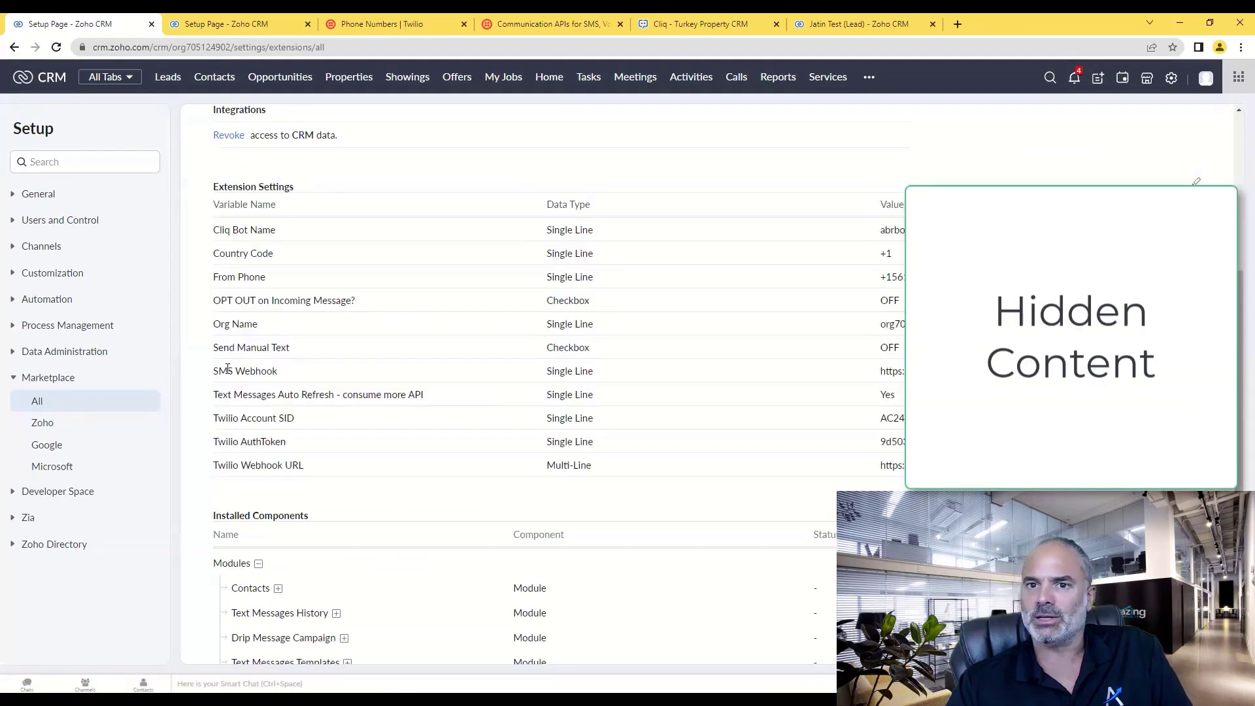
drag(218, 370, 272, 370)
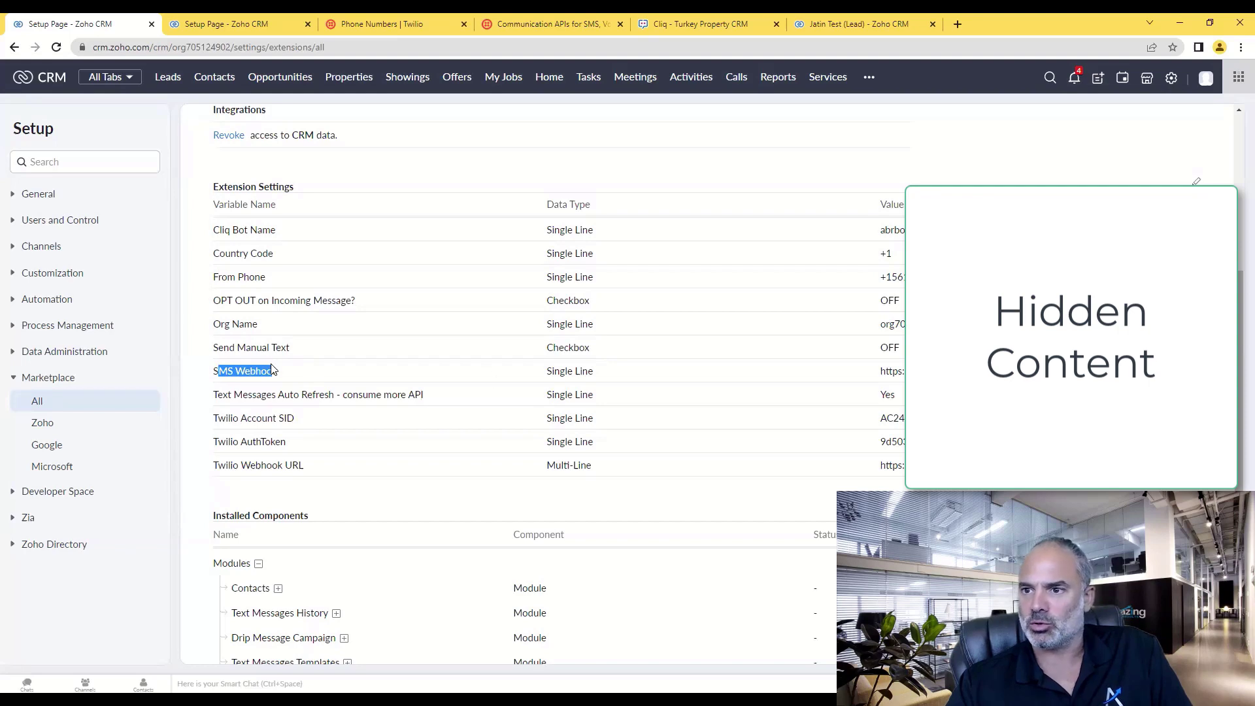
double_click(891, 371)
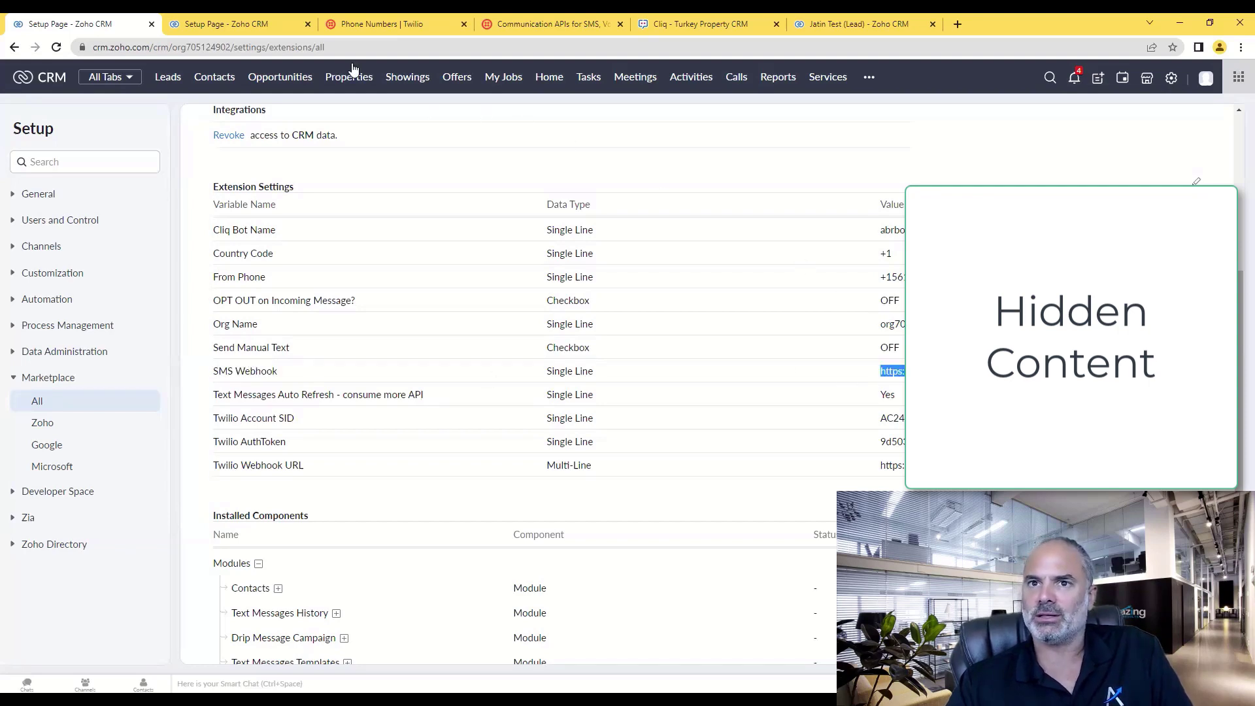
key(ctrl+Tab)
- Paste the SMS Webhook URL into URL to Notify and set the body type to Form-Data
key(ctrl+v)
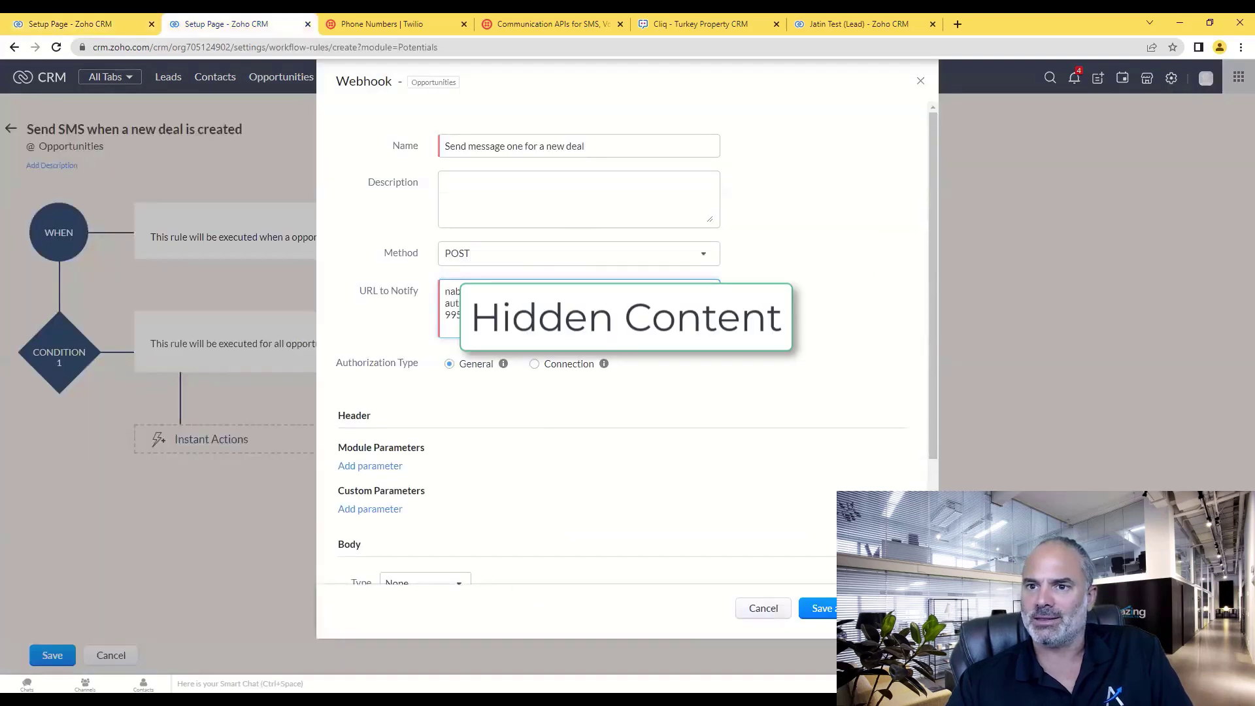
key(ctrl+v)
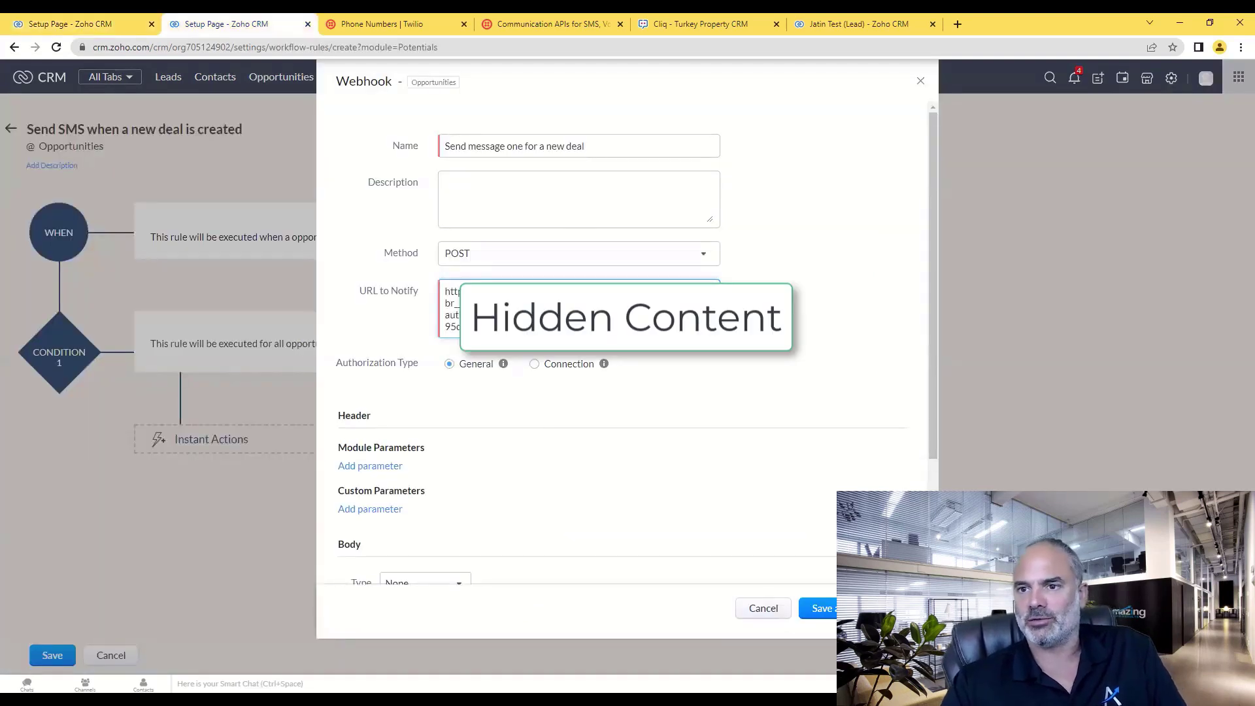
scroll(588, 399, down, 3)
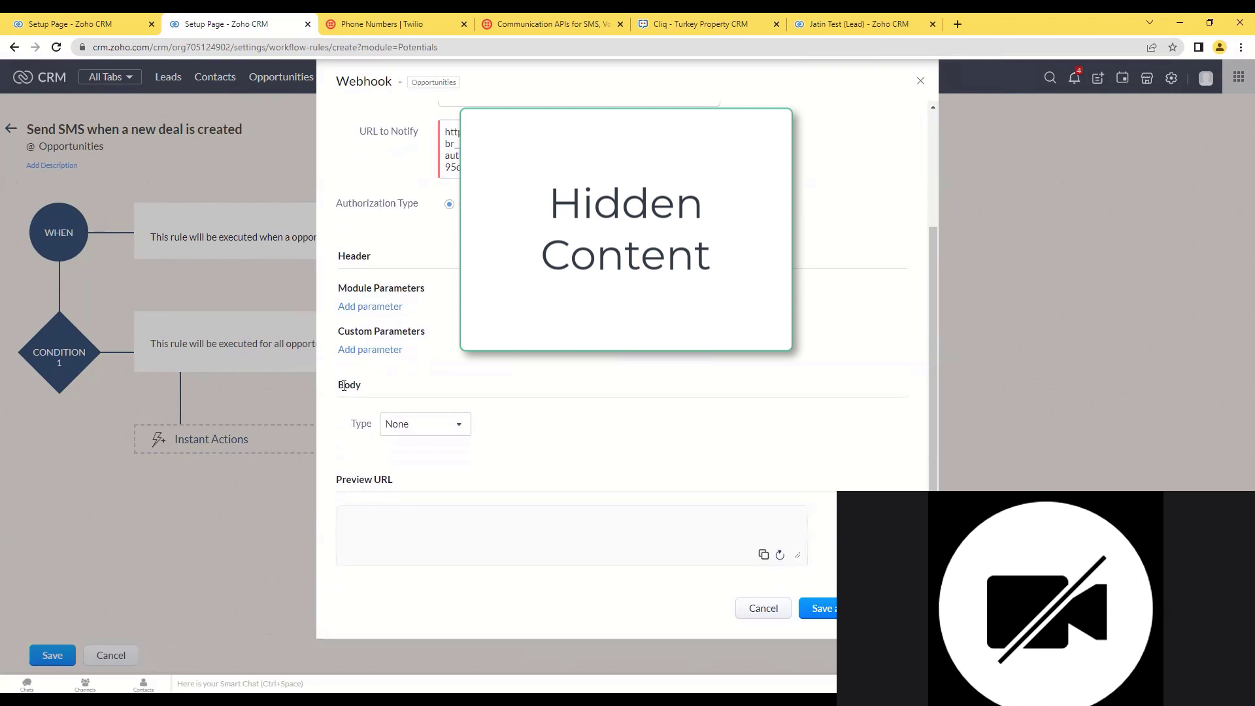
double_click(344, 385)
click(438, 423)
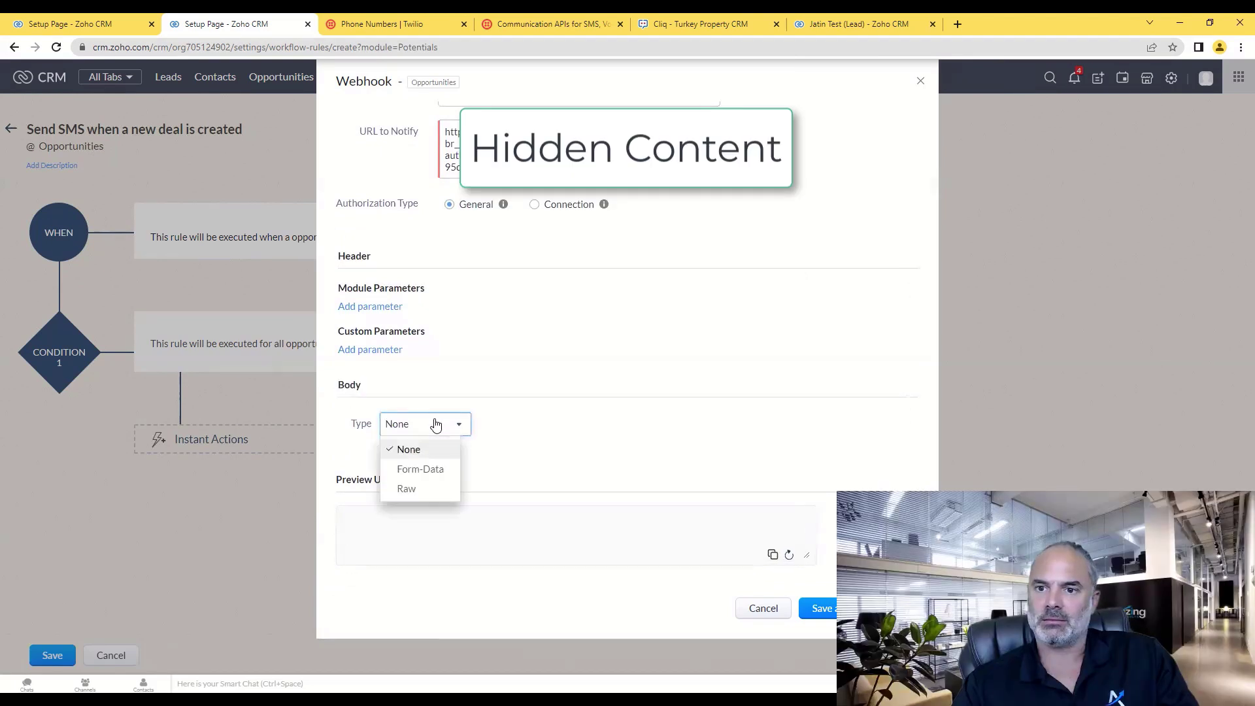
click(431, 469)
scroll(567, 417, down, 1)
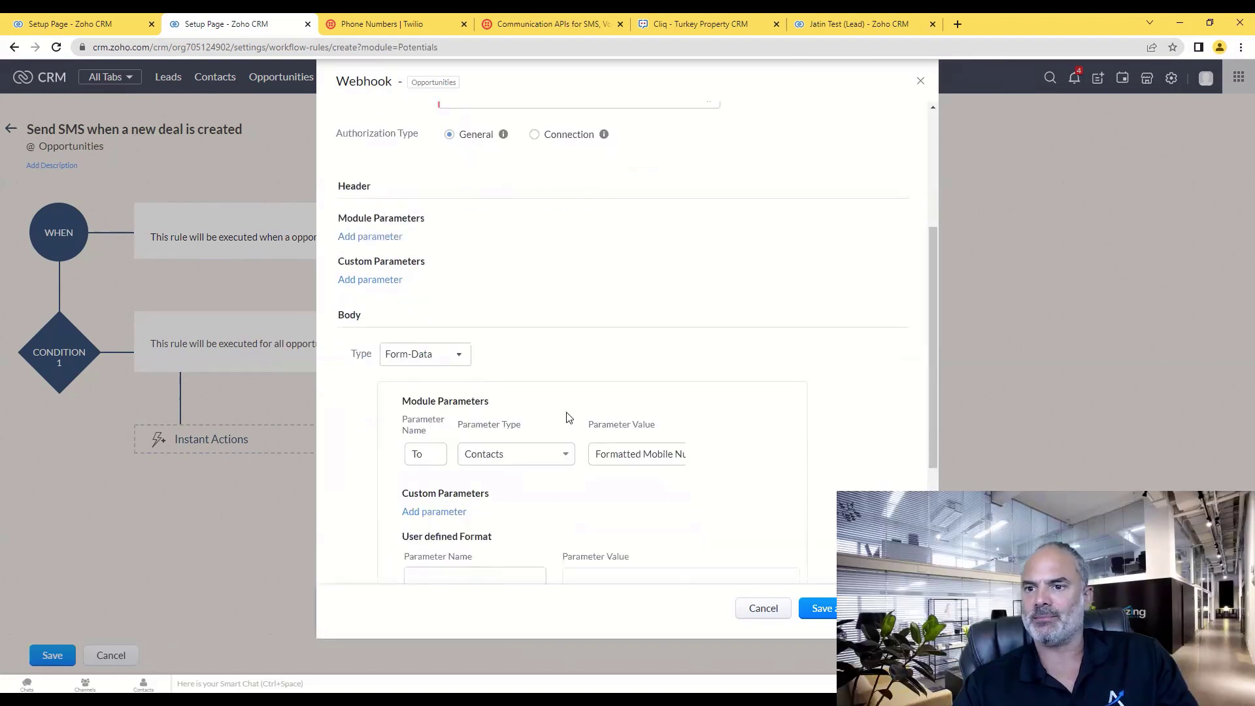
scroll(567, 417, down, 2)
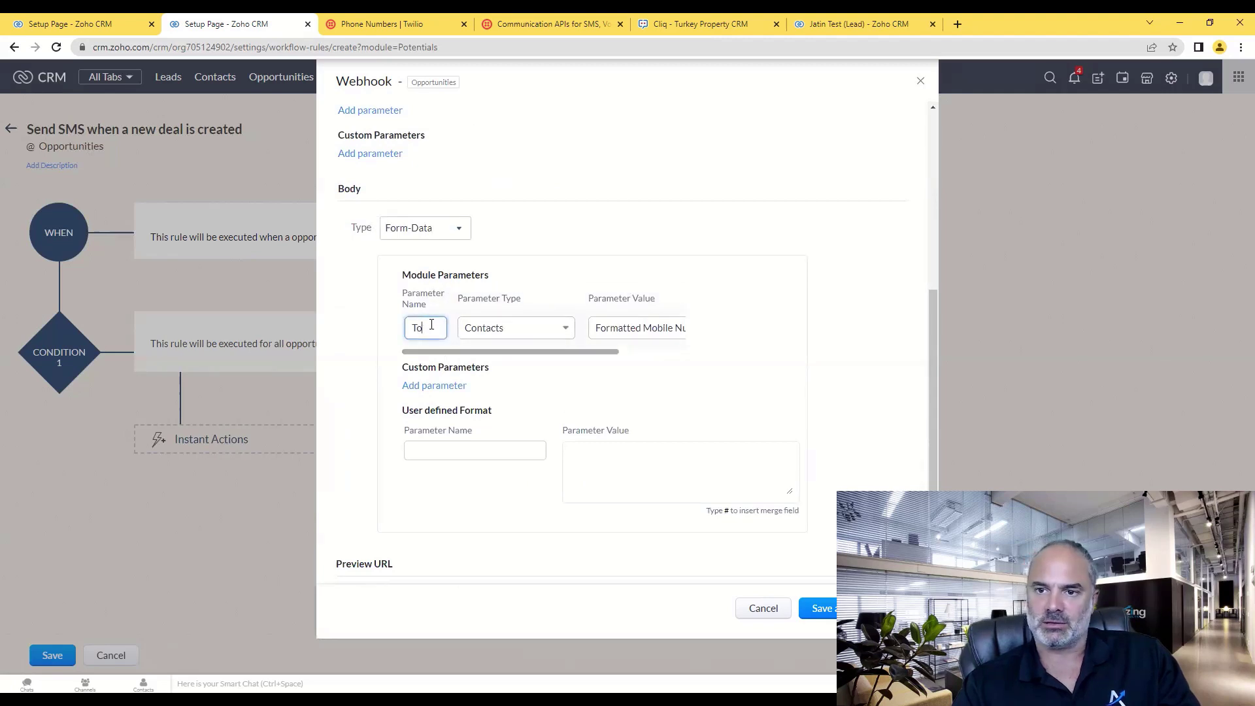
- Name the parameter To and map it to the contact's Formatted Mobile Number
drag(430, 327, 385, 328)
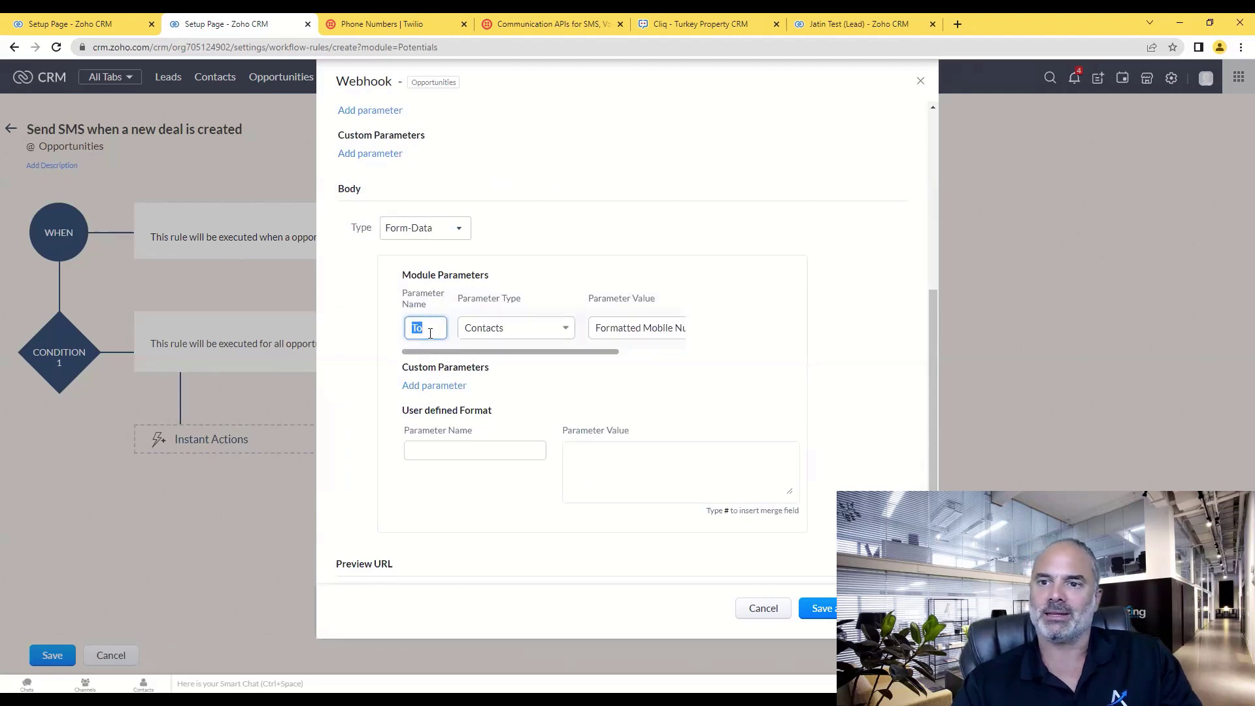
click(429, 328)
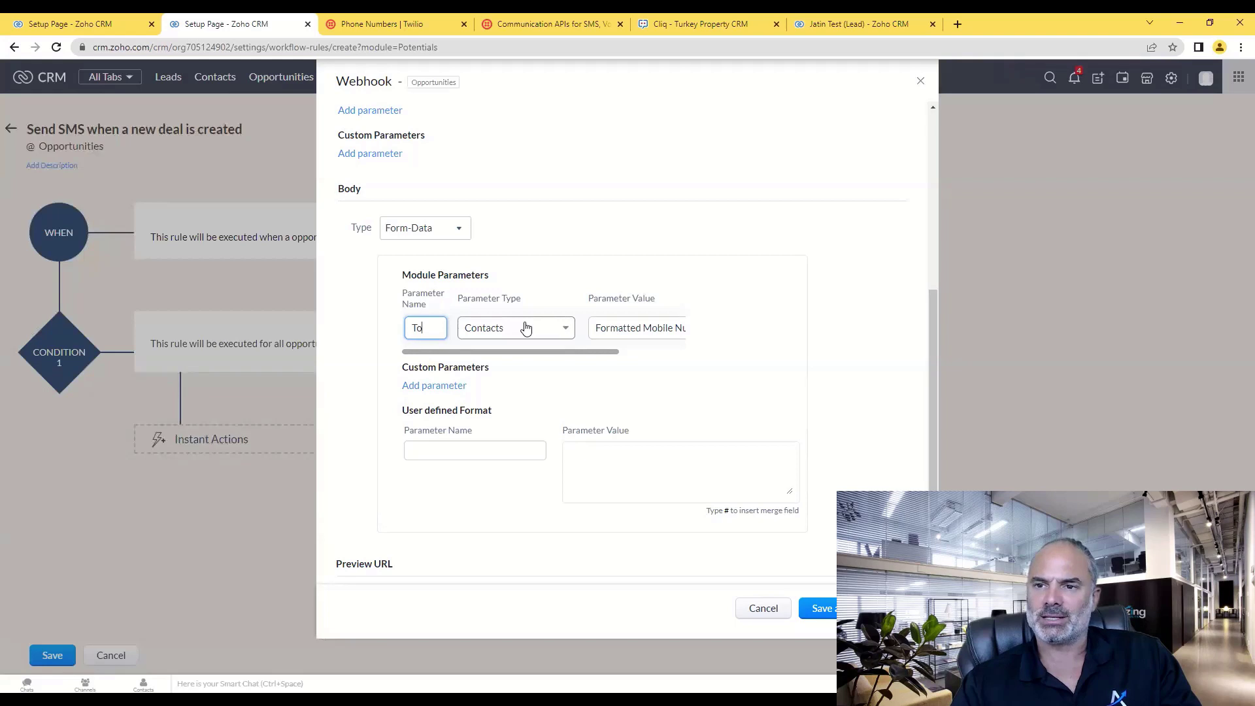
click(653, 334)
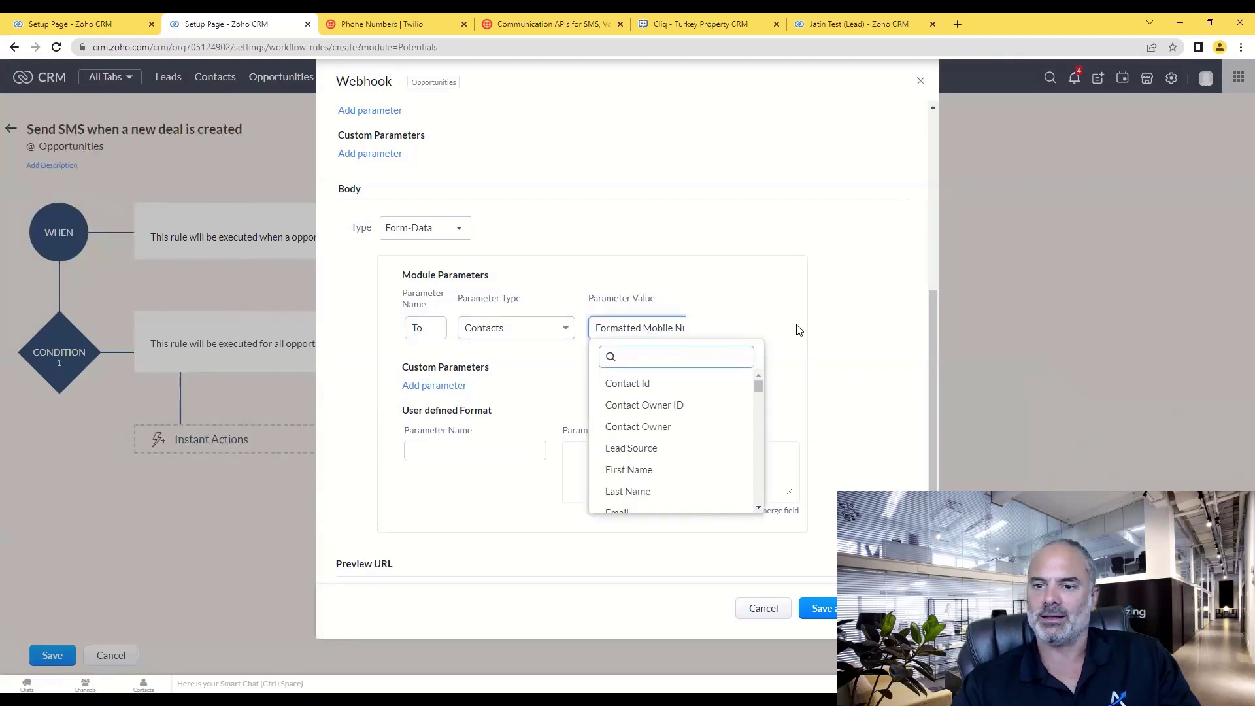
text(forma)
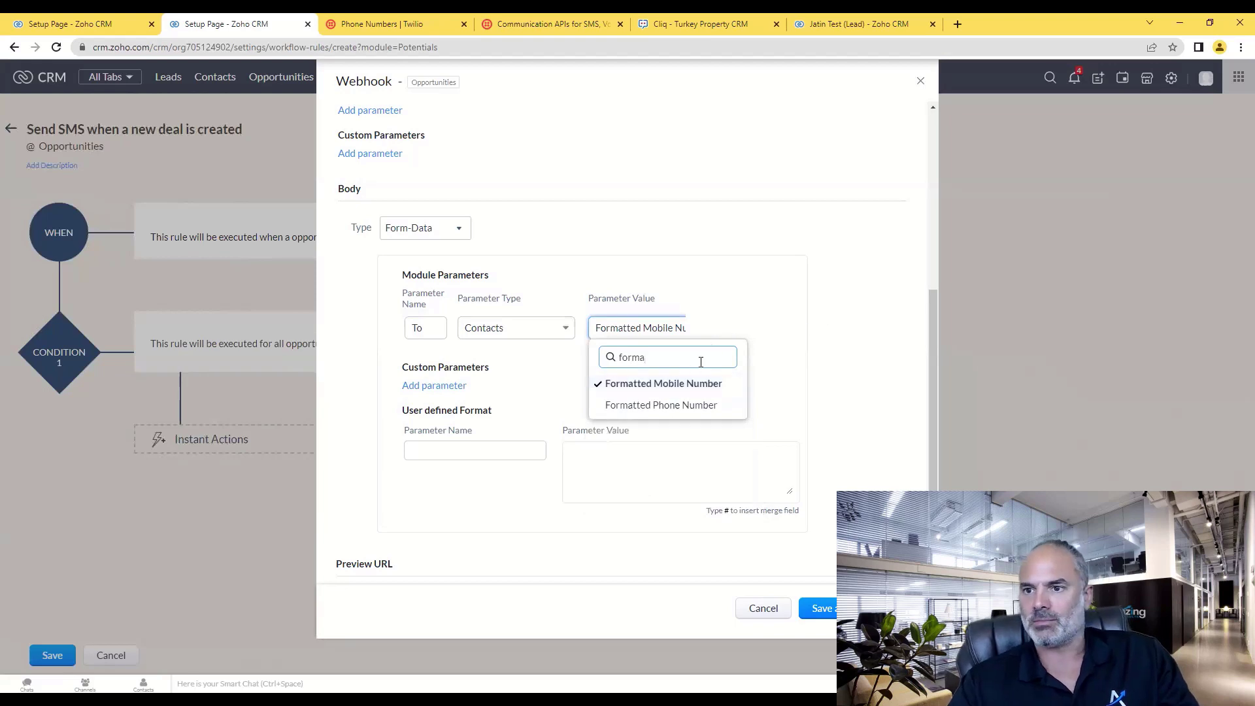
click(841, 355)
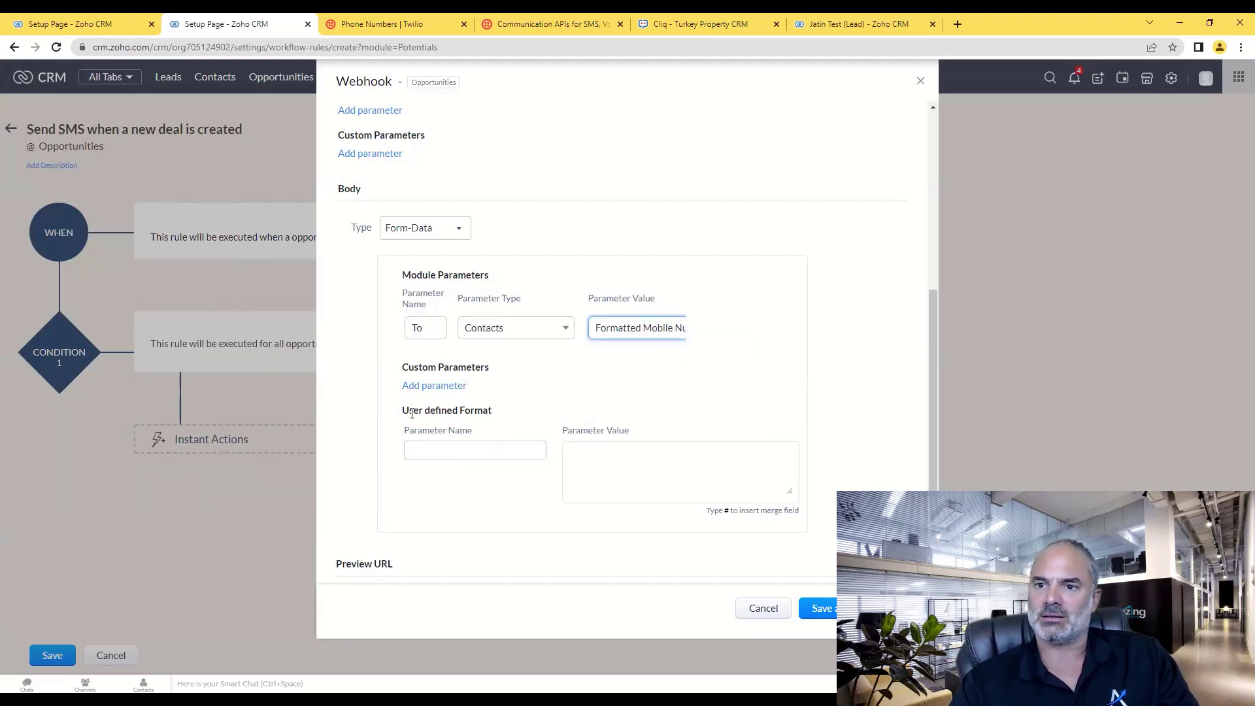
drag(412, 413, 513, 418)
- Add a Body parameter reading 'Hey ${Contacts.First Name}, pls talk to me.' and save the webhook
click(497, 450)
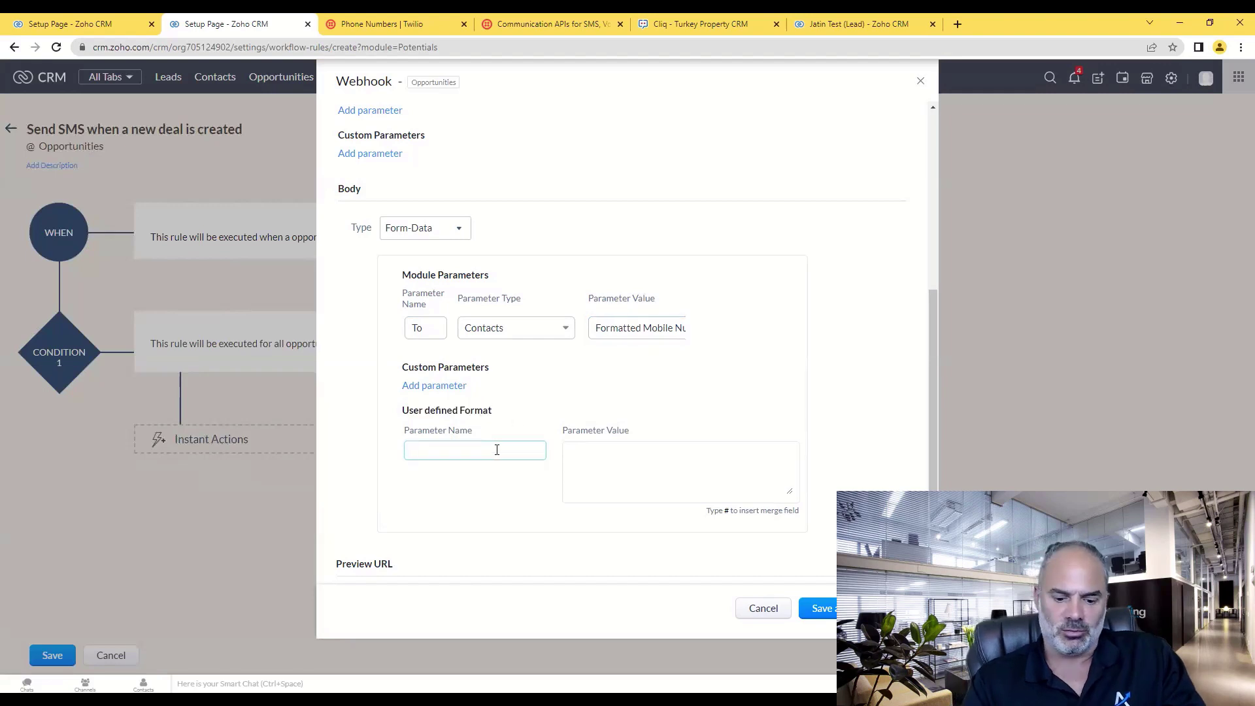
text(Body)
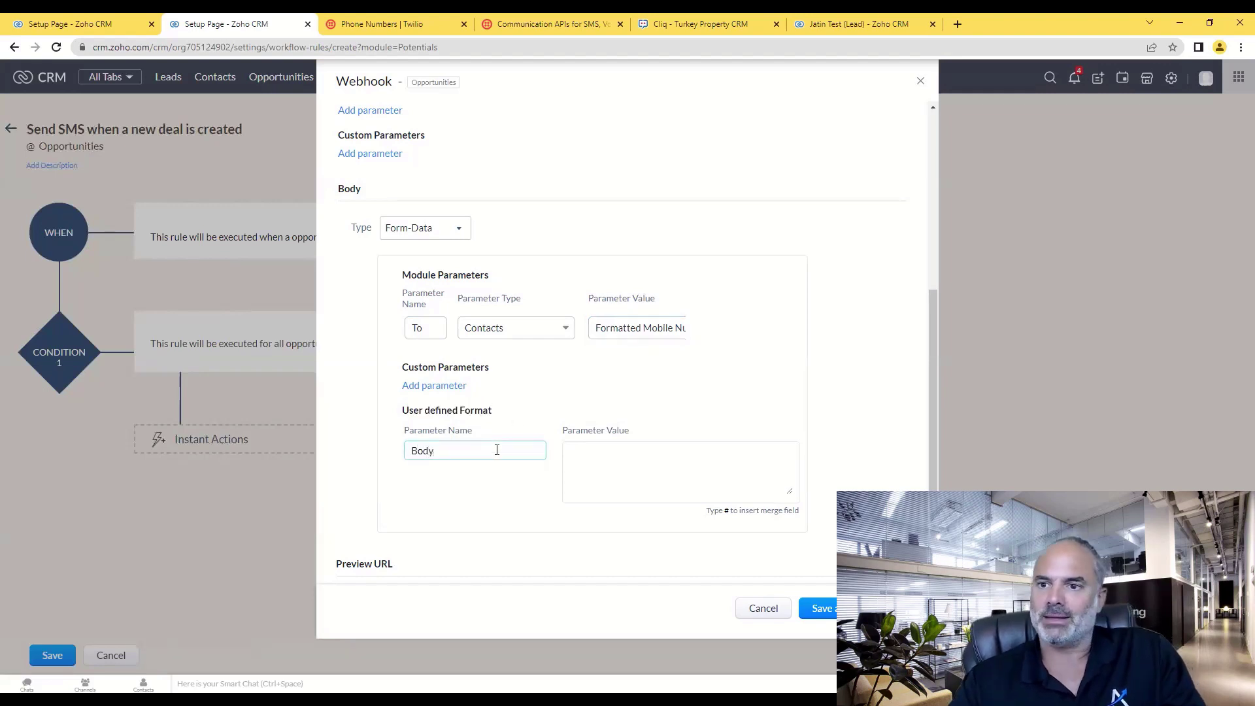
click(648, 464)
text(#)
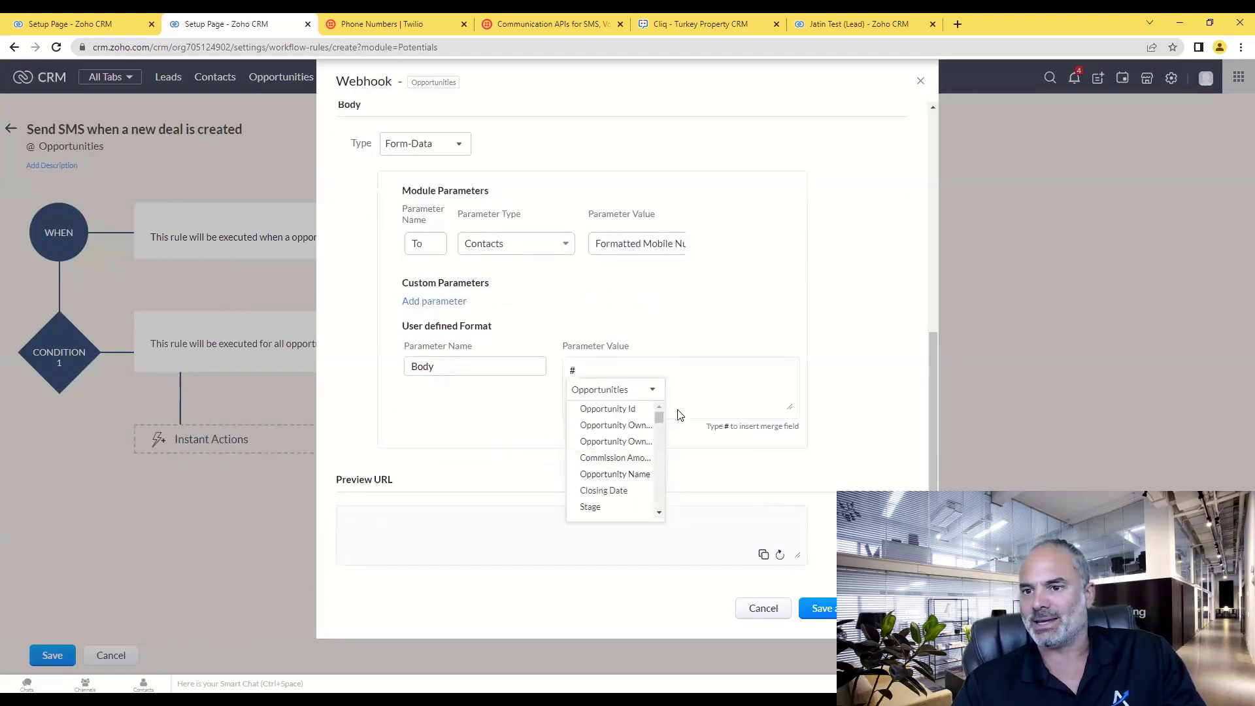
key(BackSpace)
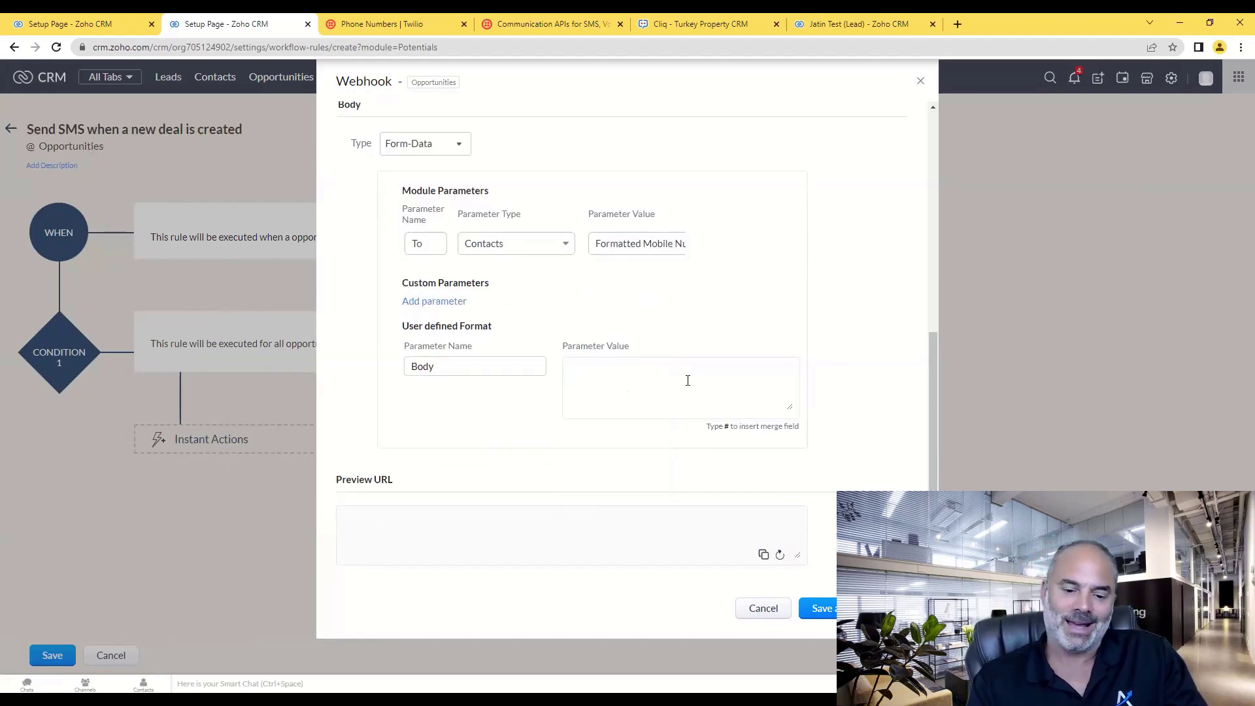
text(Hey)
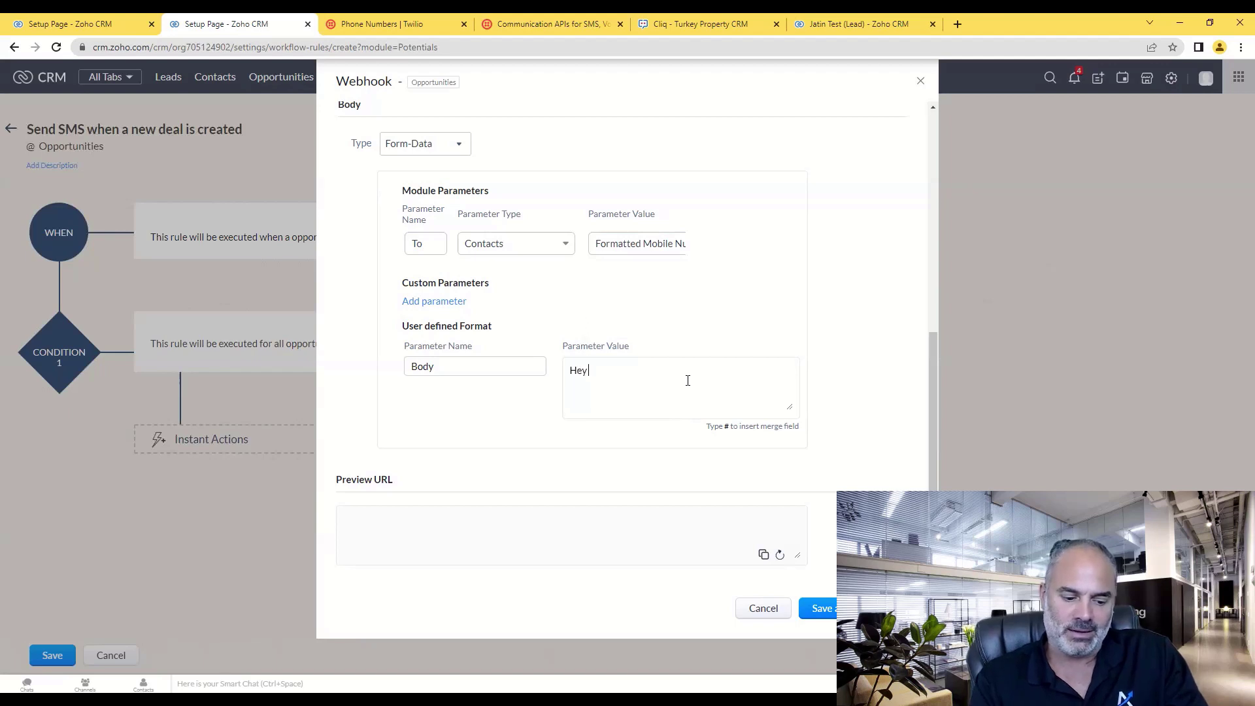
text( #fir)
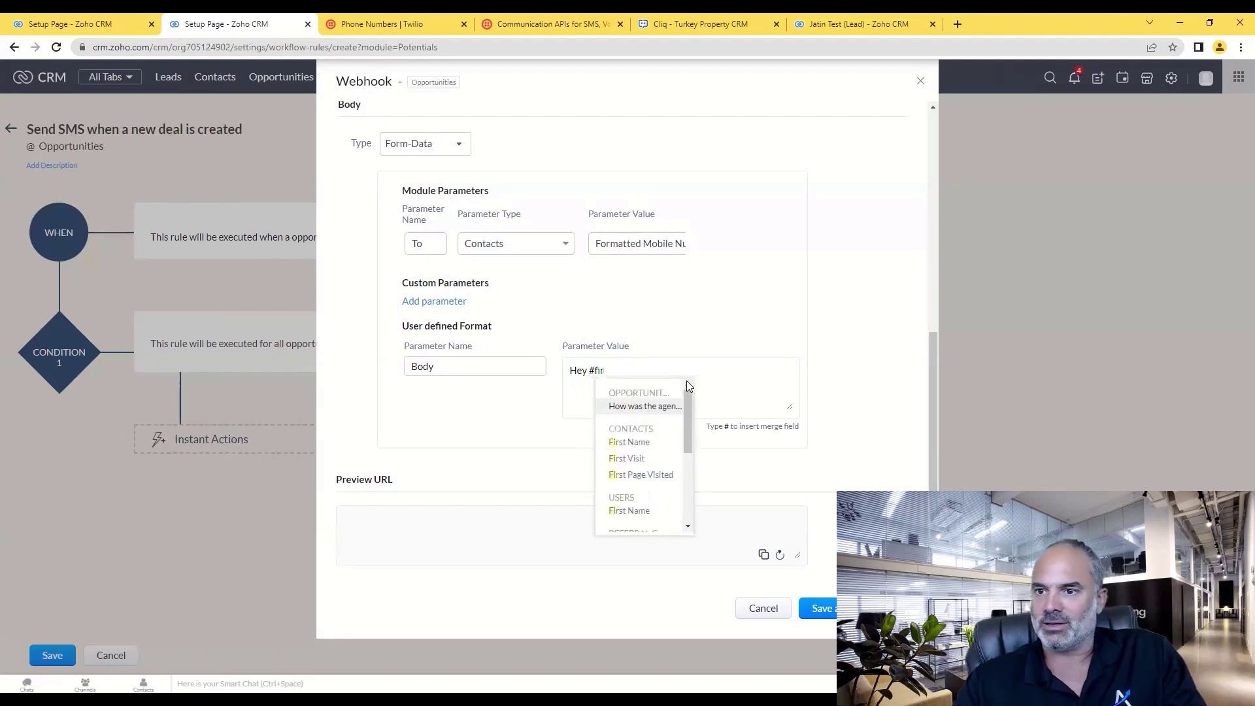
click(645, 443)
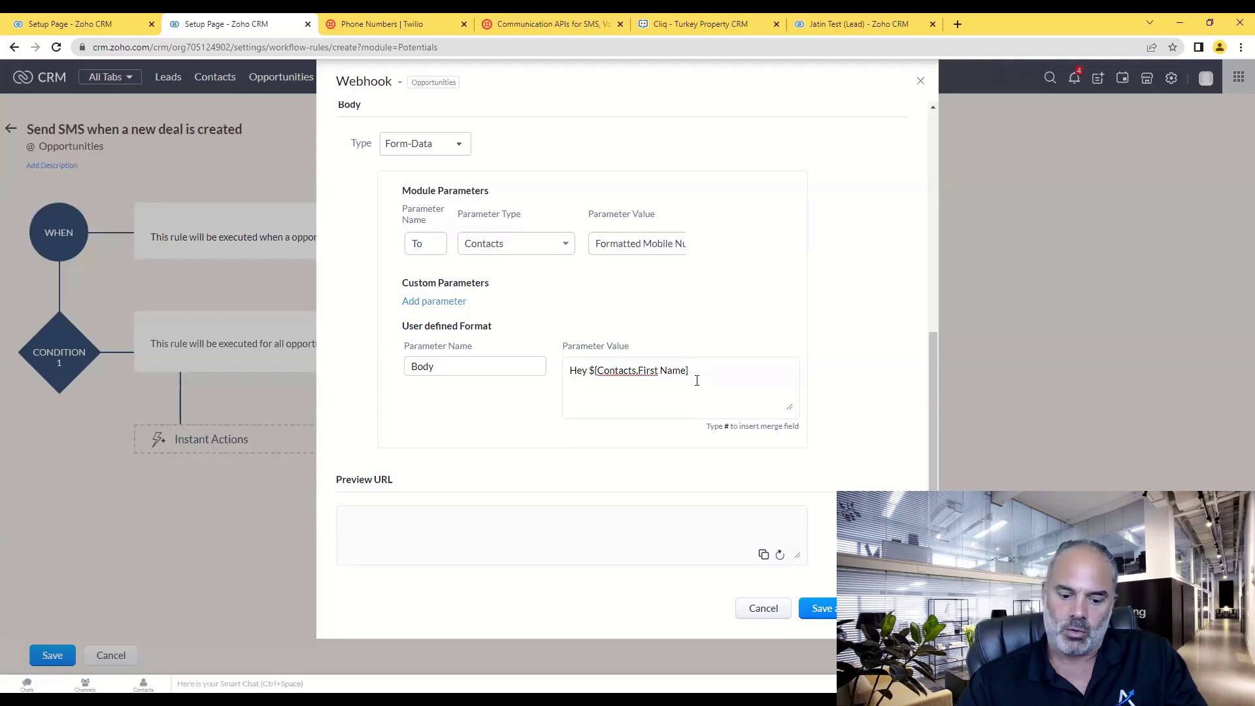
text(, pls talk to me.)
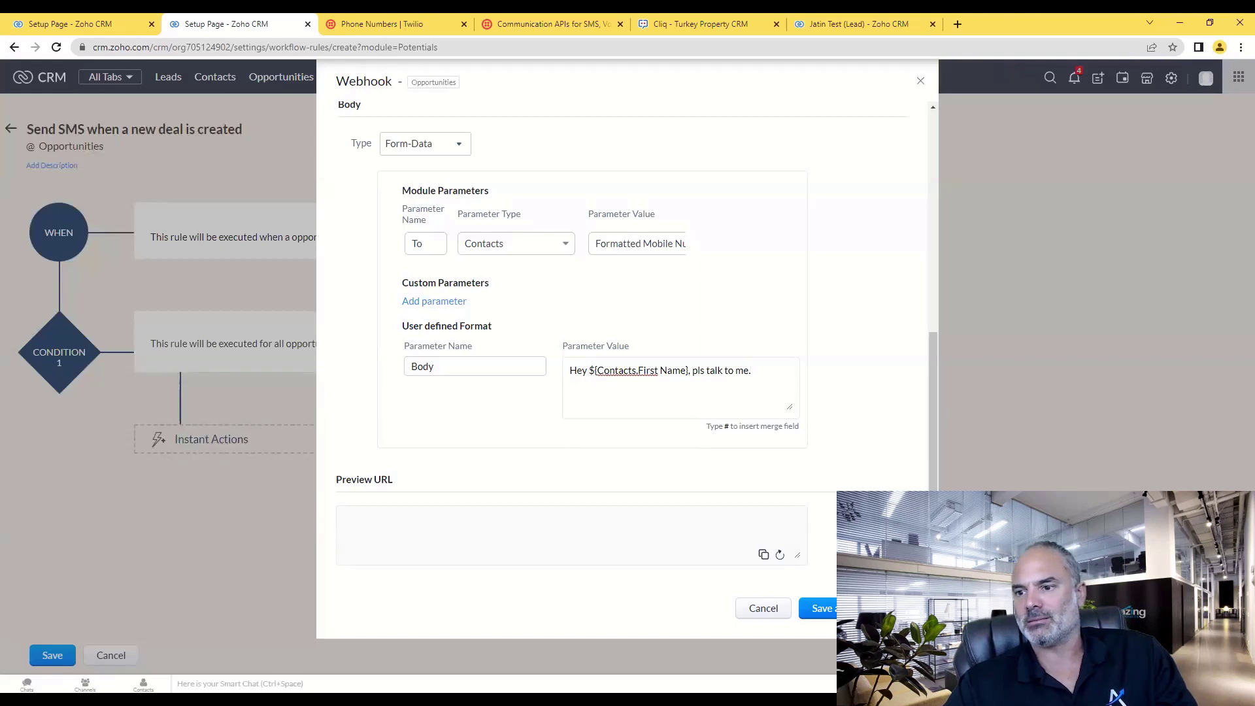
click(817, 608)
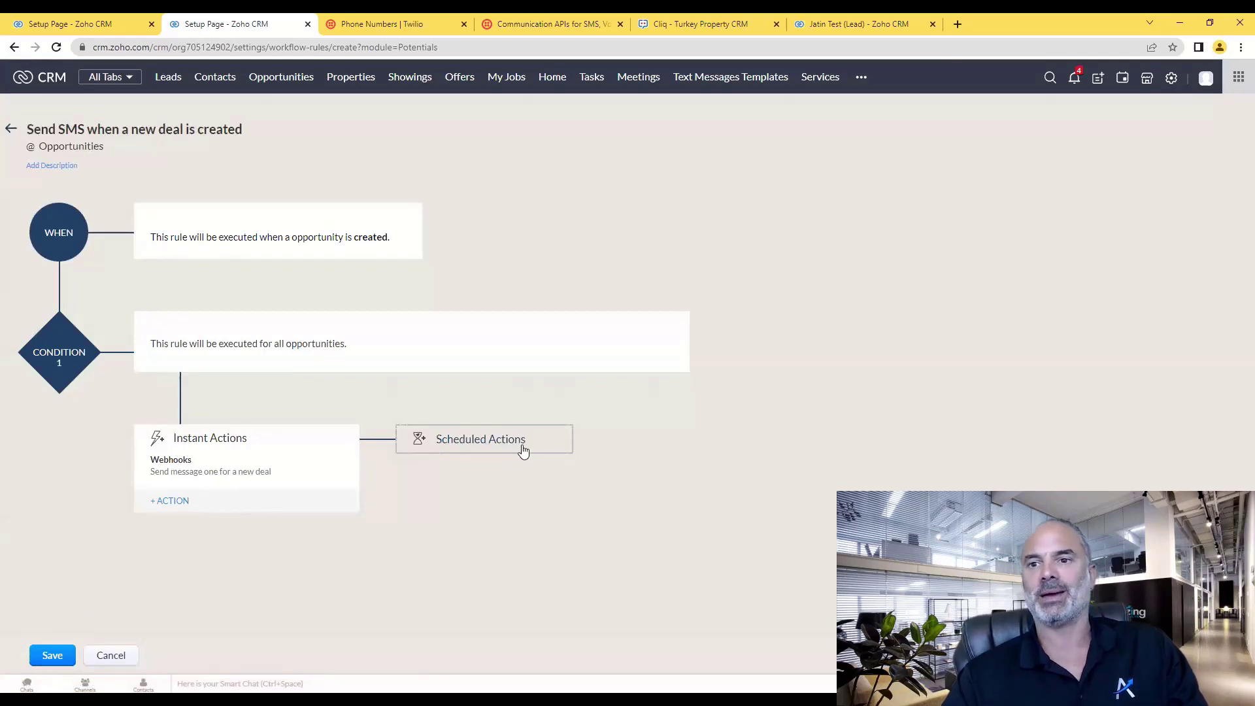
- Add a scheduled action that executes 1 day after the rule trigger time
click(501, 439)
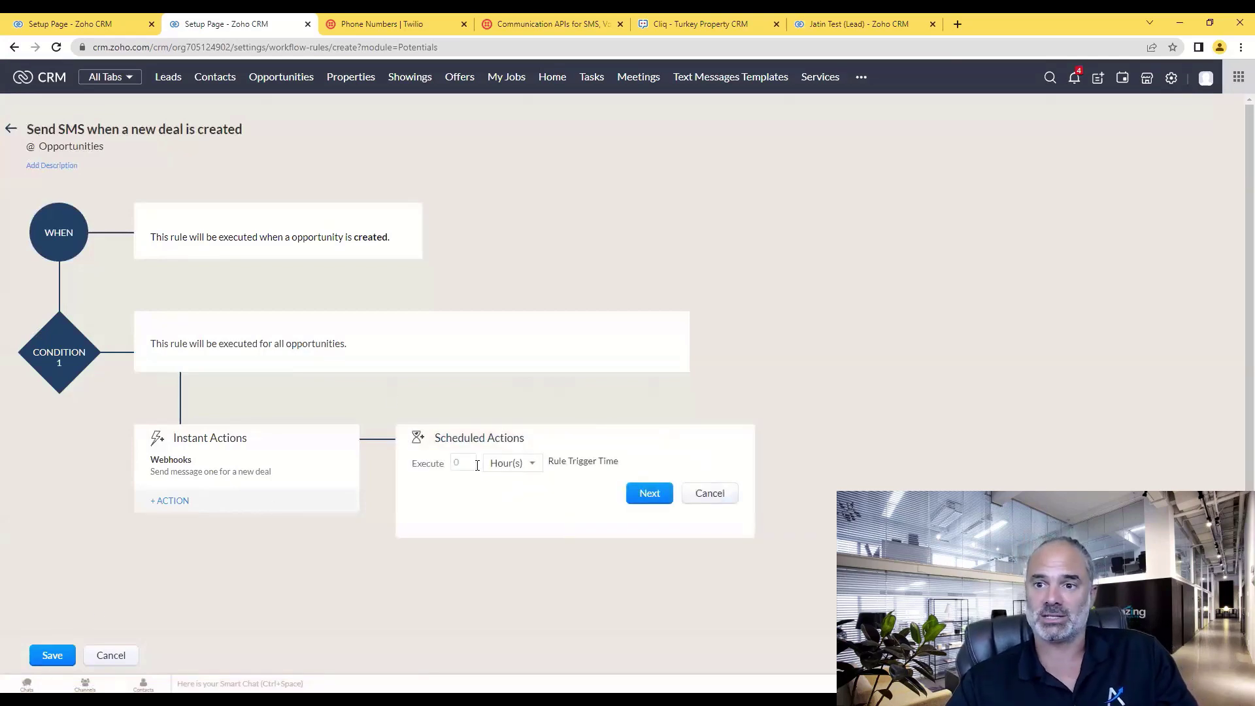
click(498, 463)
click(526, 501)
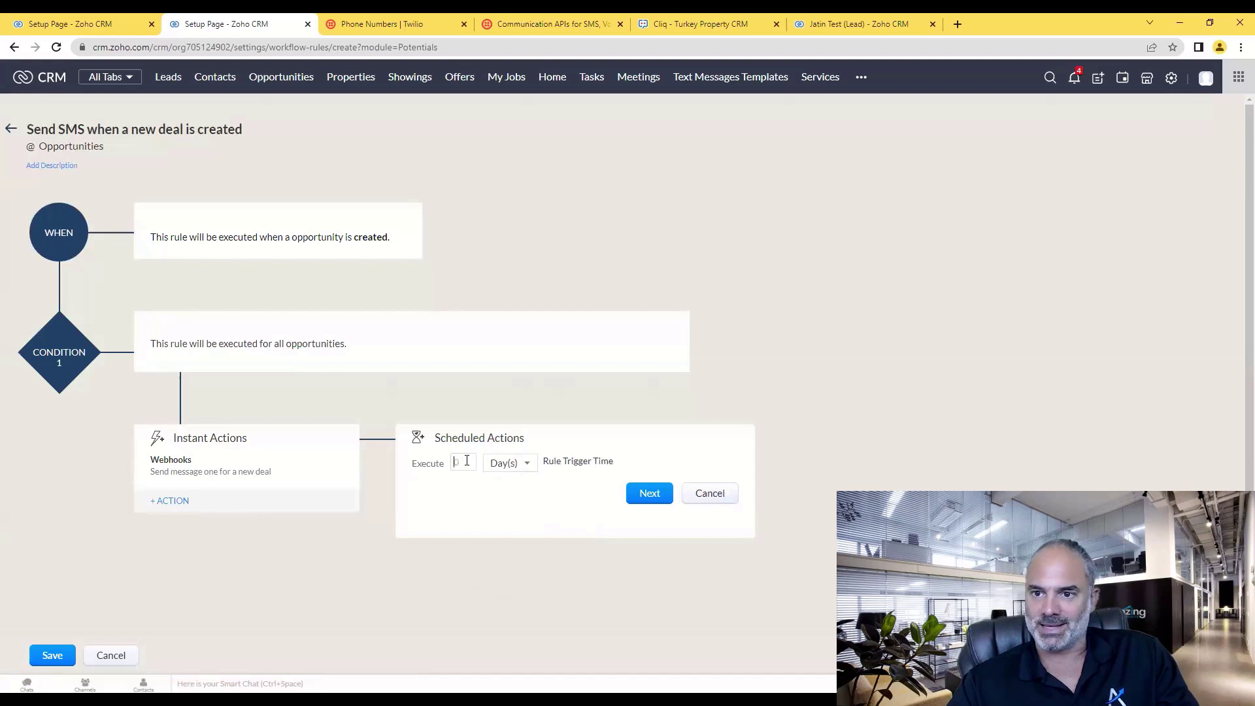
text(1)
click(647, 493)
- Choose Webhook as the scheduled action type, then close the webhook picker without selecting one
click(432, 484)
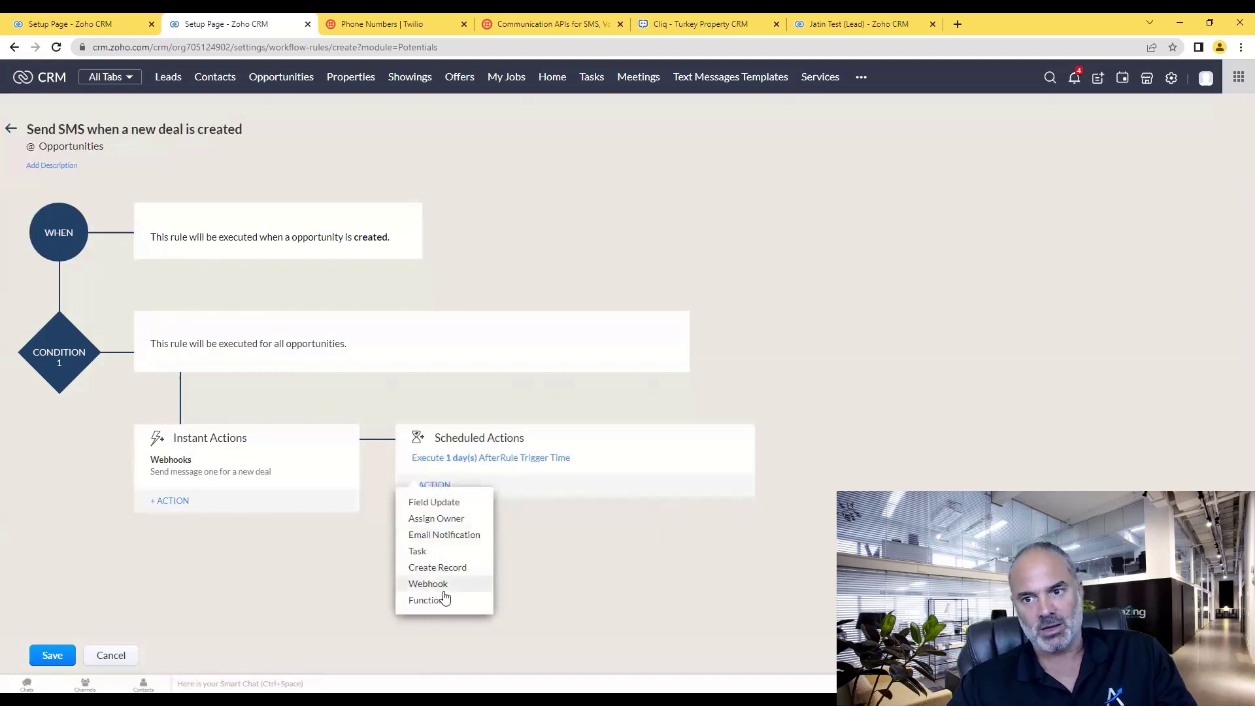
click(449, 584)
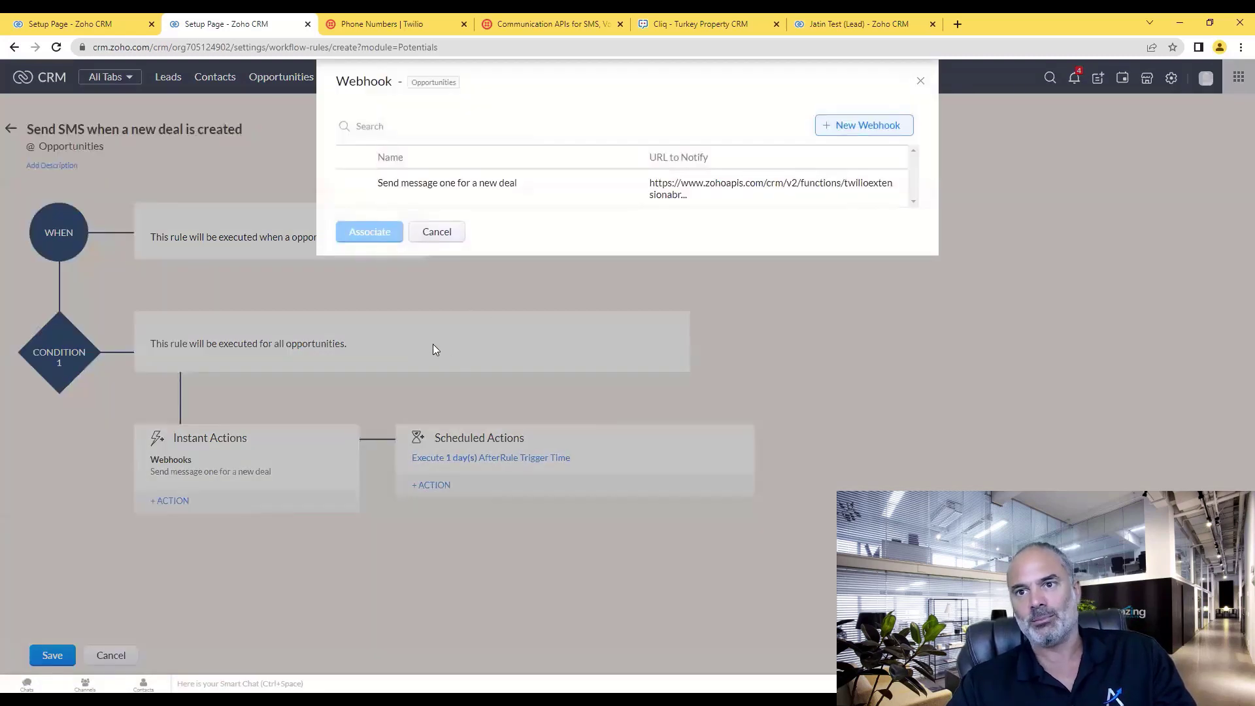
click(428, 230)
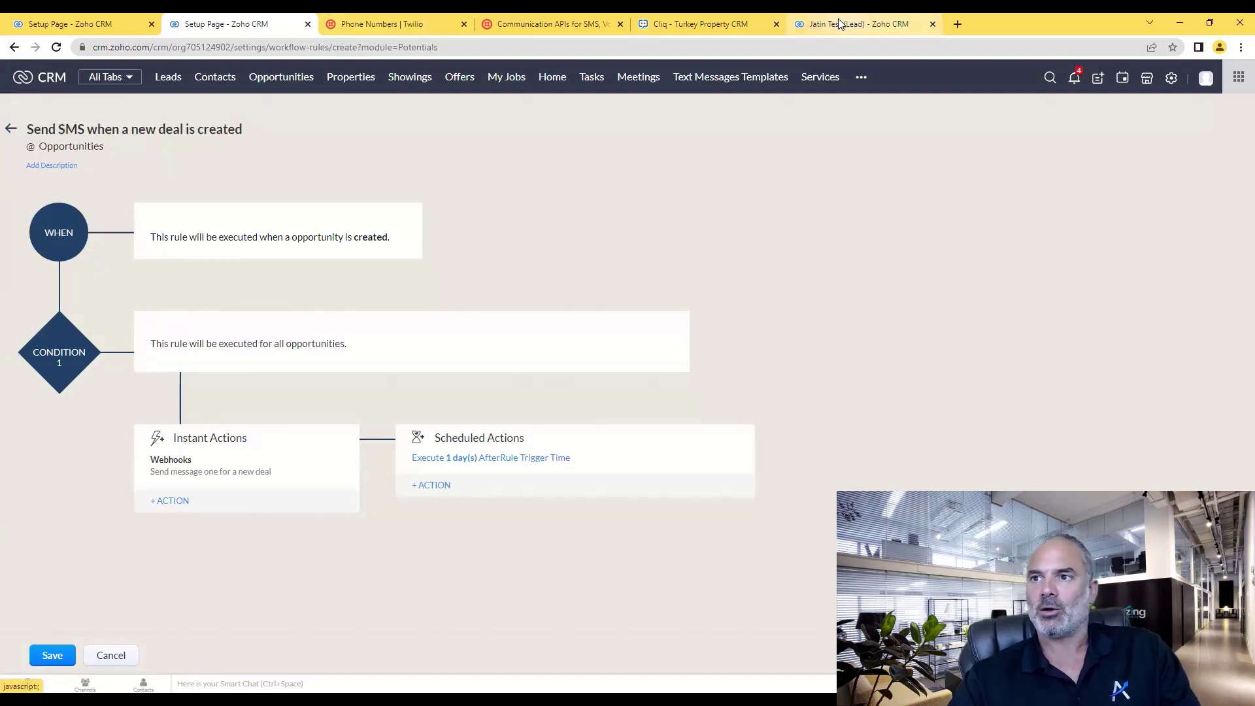
- Cancel the unsaved workflow rule via the settings gear and open the Setup overview
click(1172, 80)
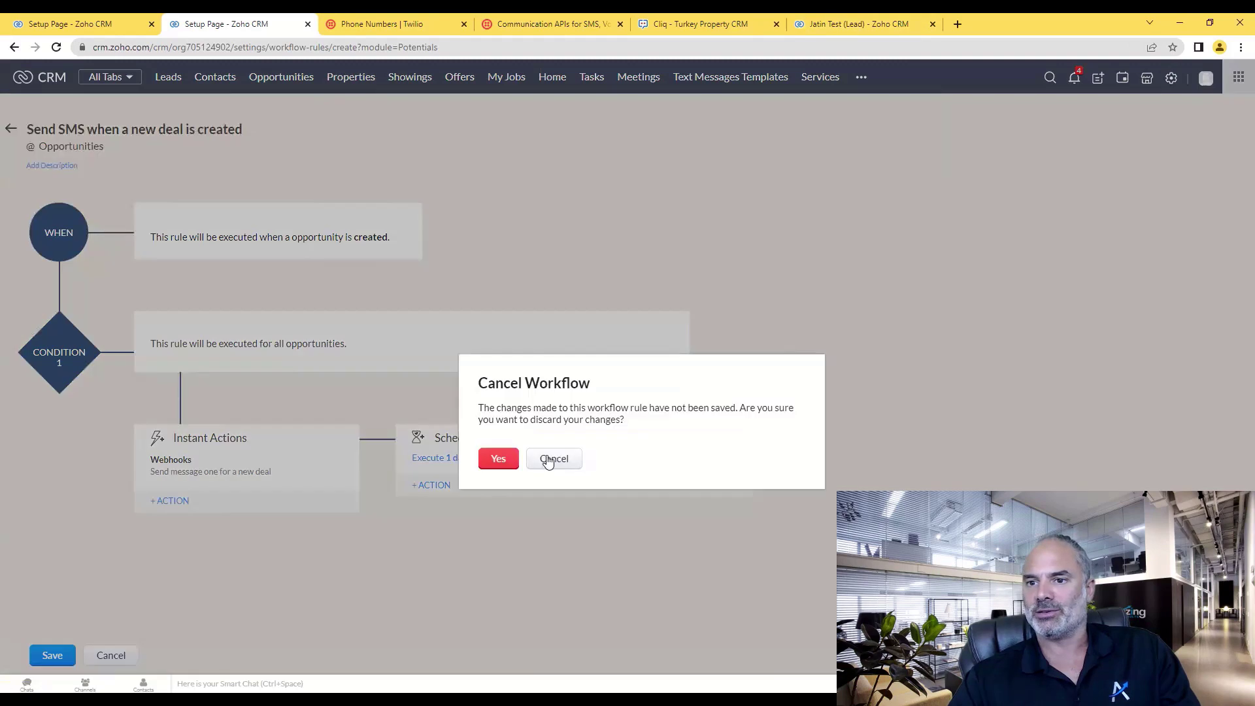
click(497, 458)
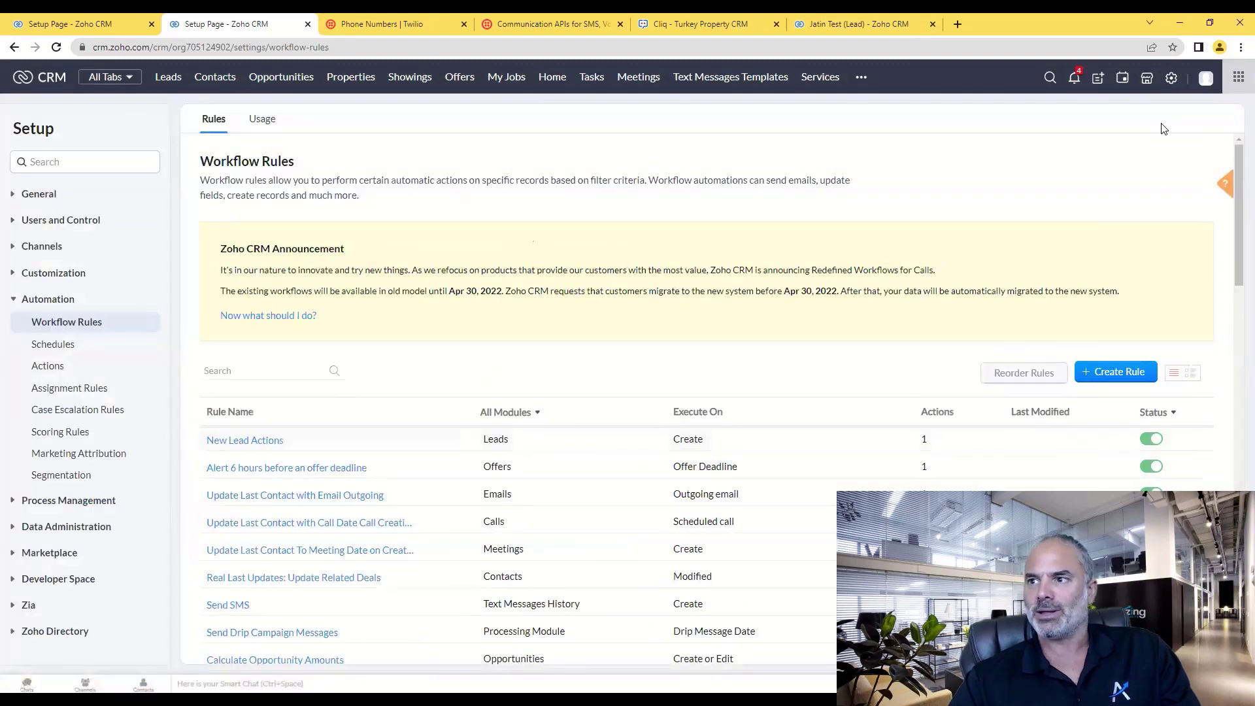
click(1171, 78)
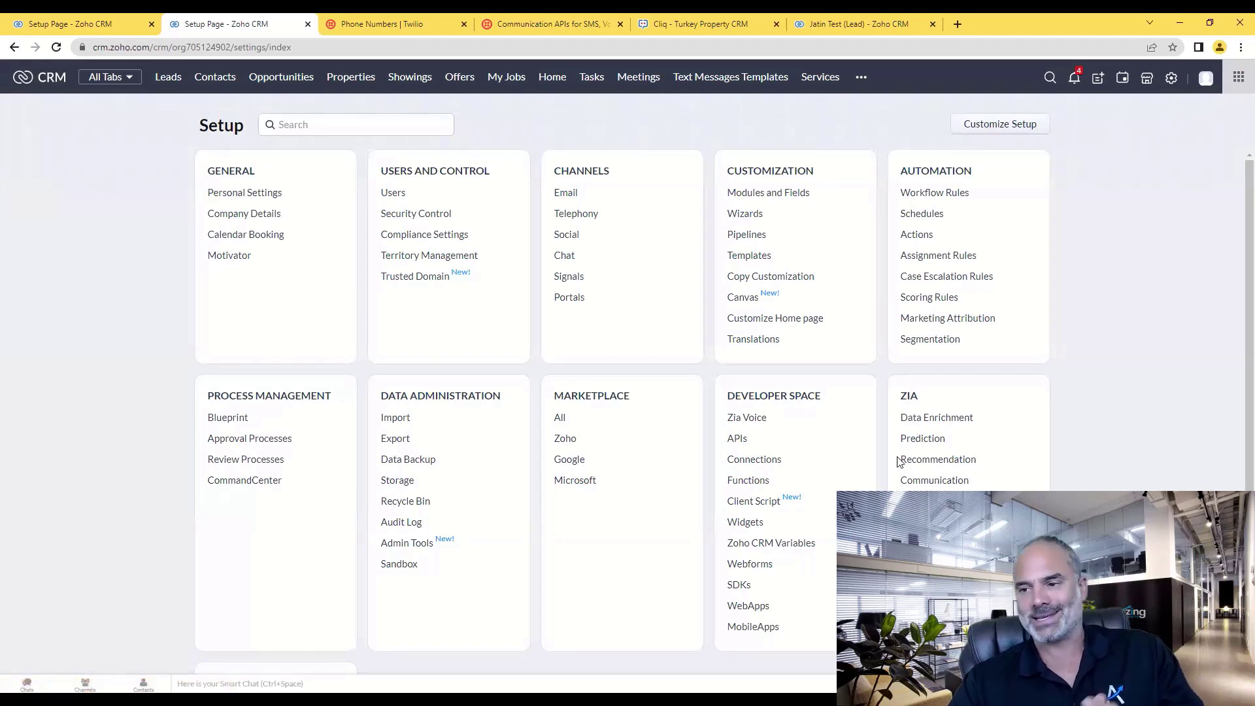
drag(726, 406, 825, 401)
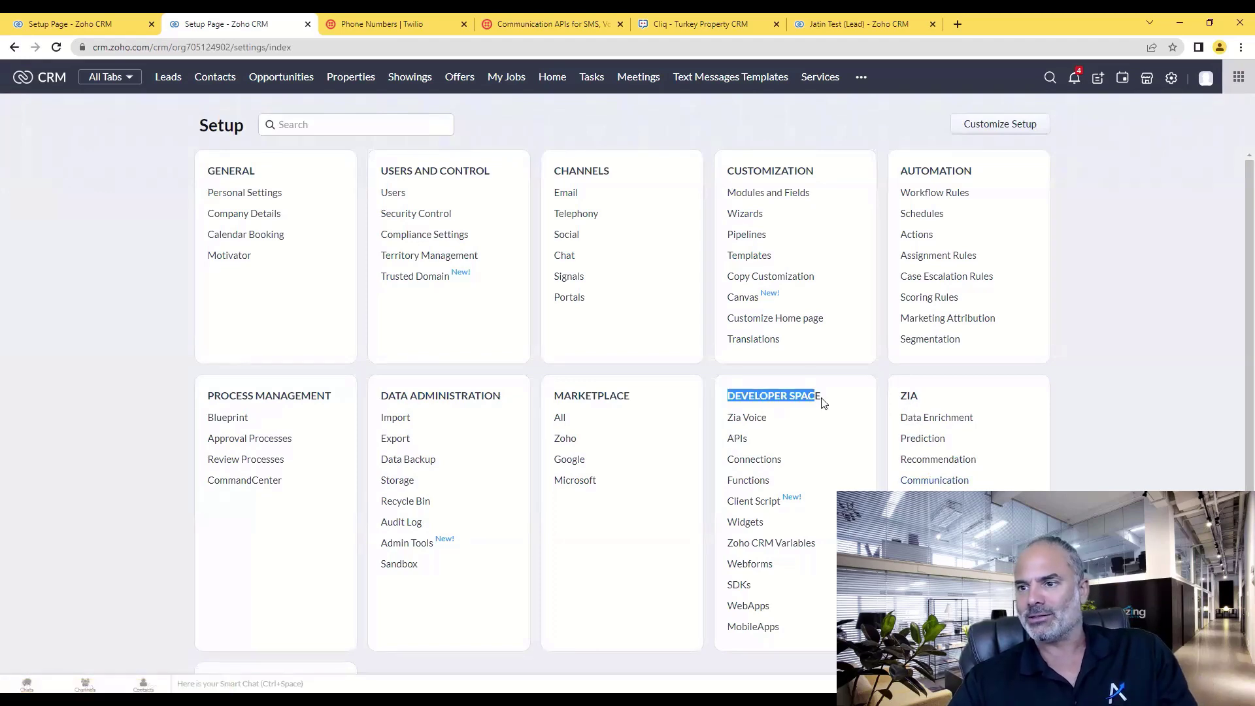
- On the CRM API names page, find First Name and select its API name First_Name
click(748, 442)
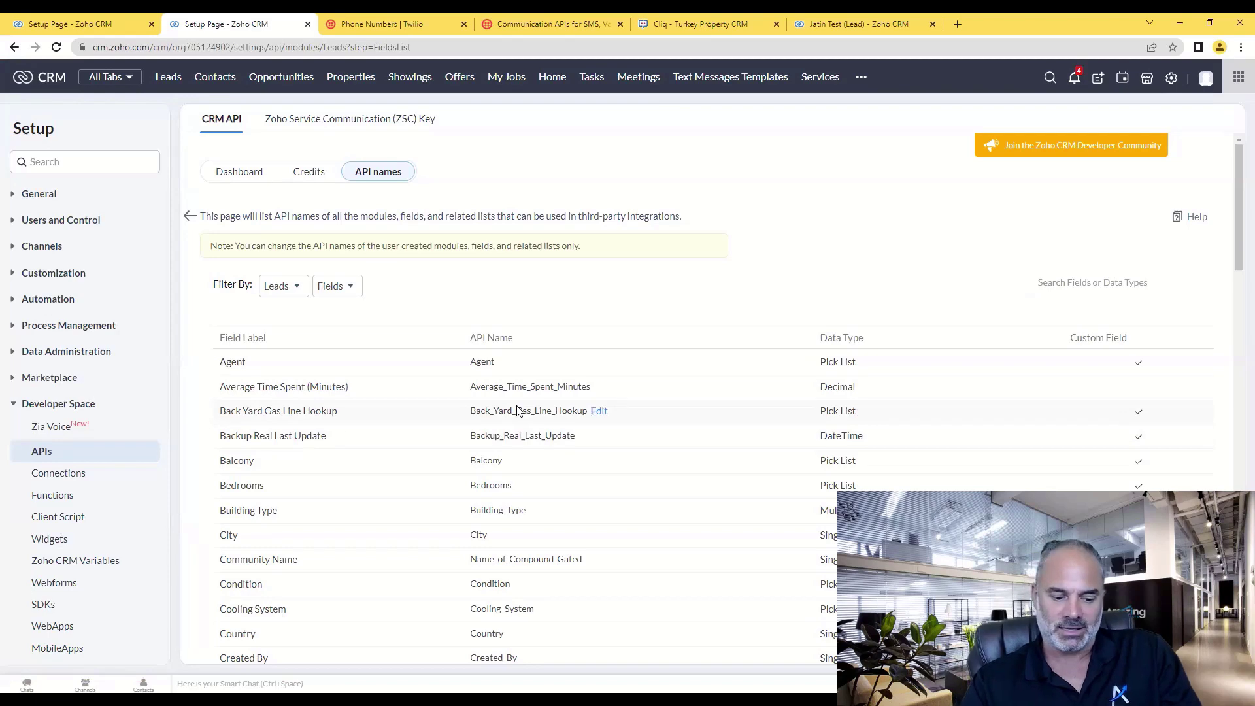
key(ctrl+f)
text(first_Name)
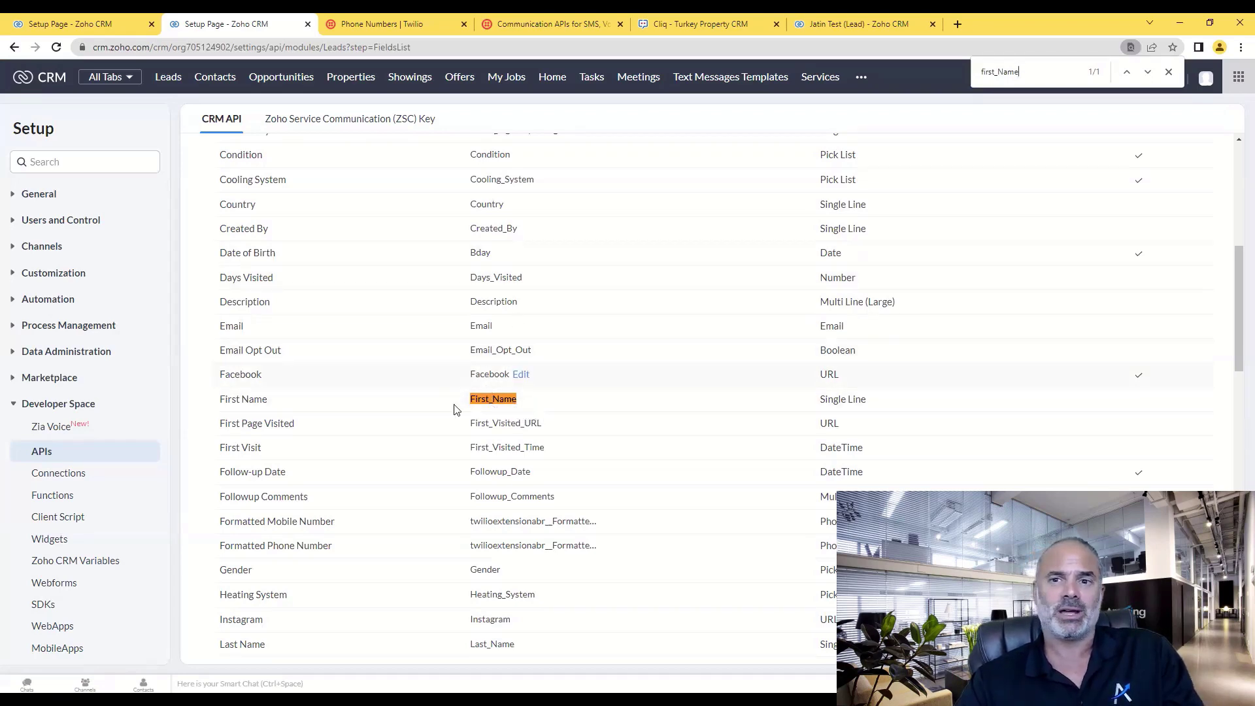
drag(210, 406, 272, 407)
triple_click(256, 405)
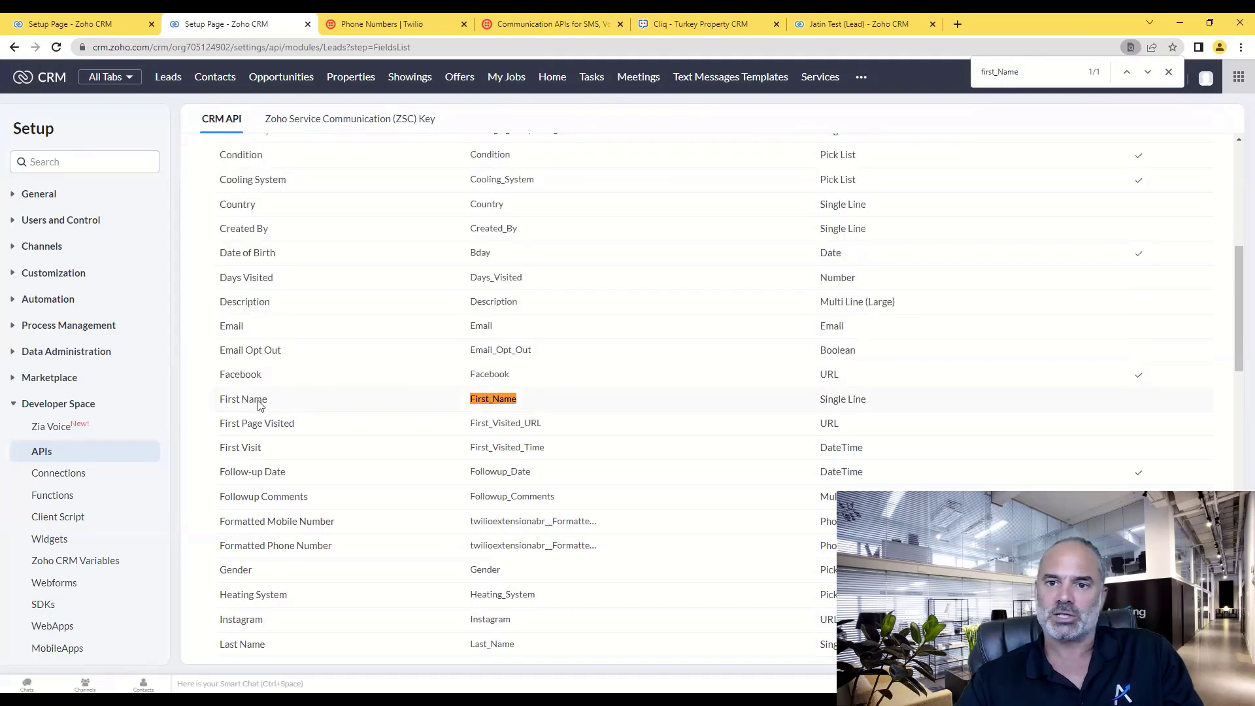
click(296, 407)
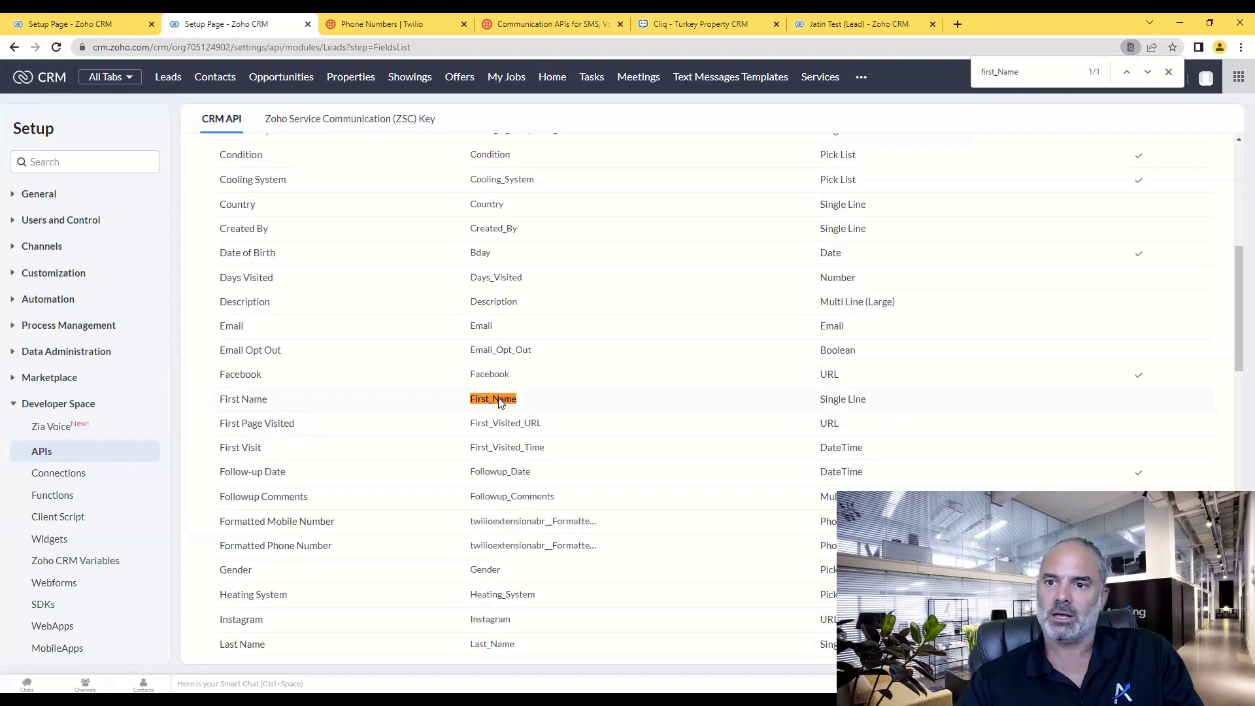
double_click(493, 403)
key(ctrl+c)
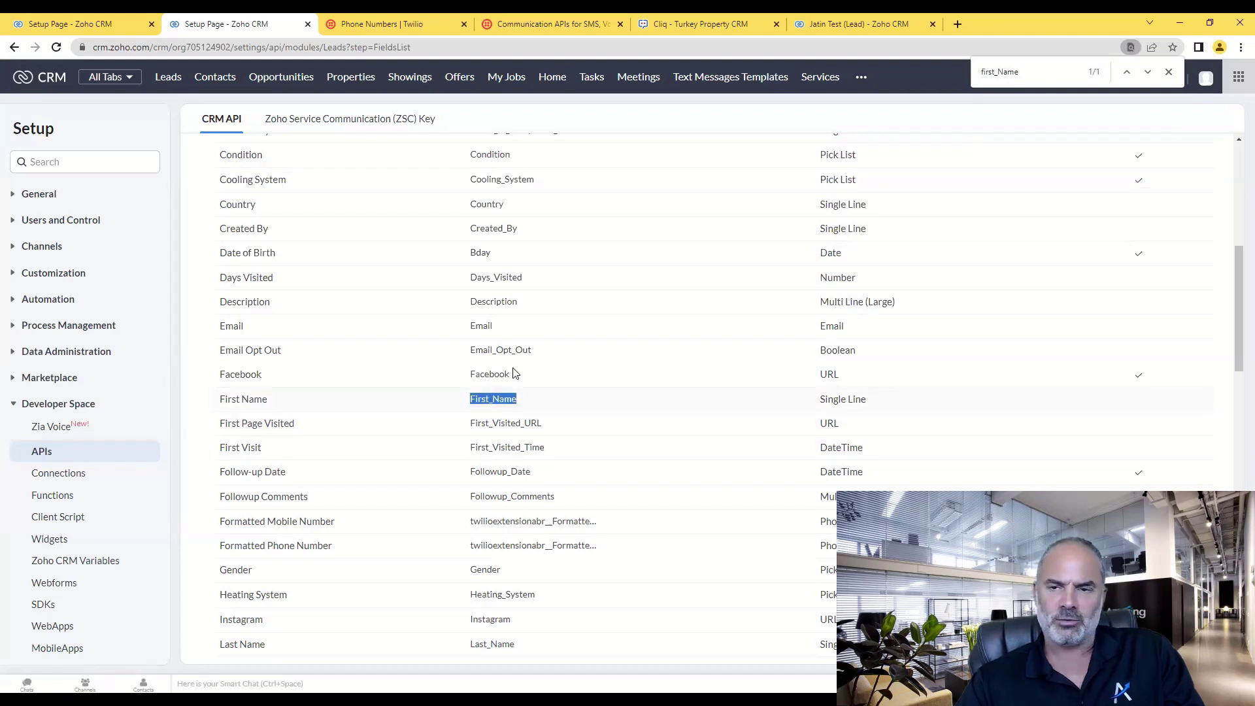
- Draft the placeholder ${First_Name} from the pasted API name, then return to the page
click(357, 47)
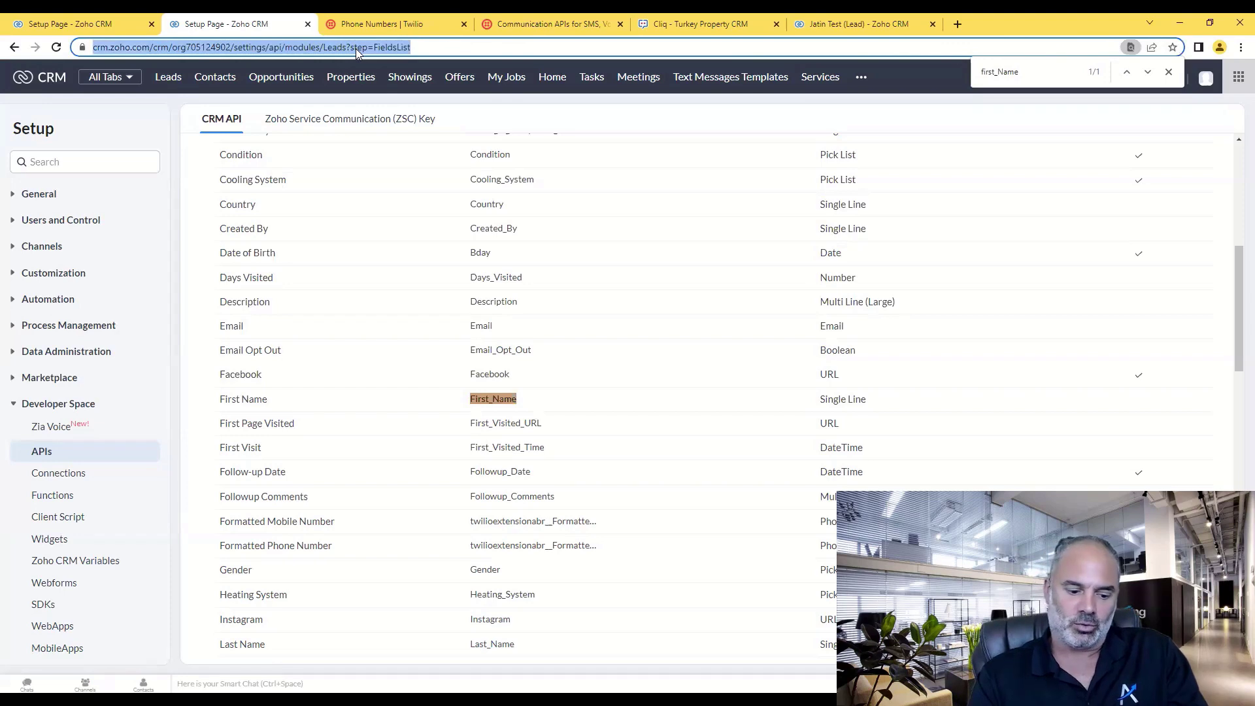
text(${)
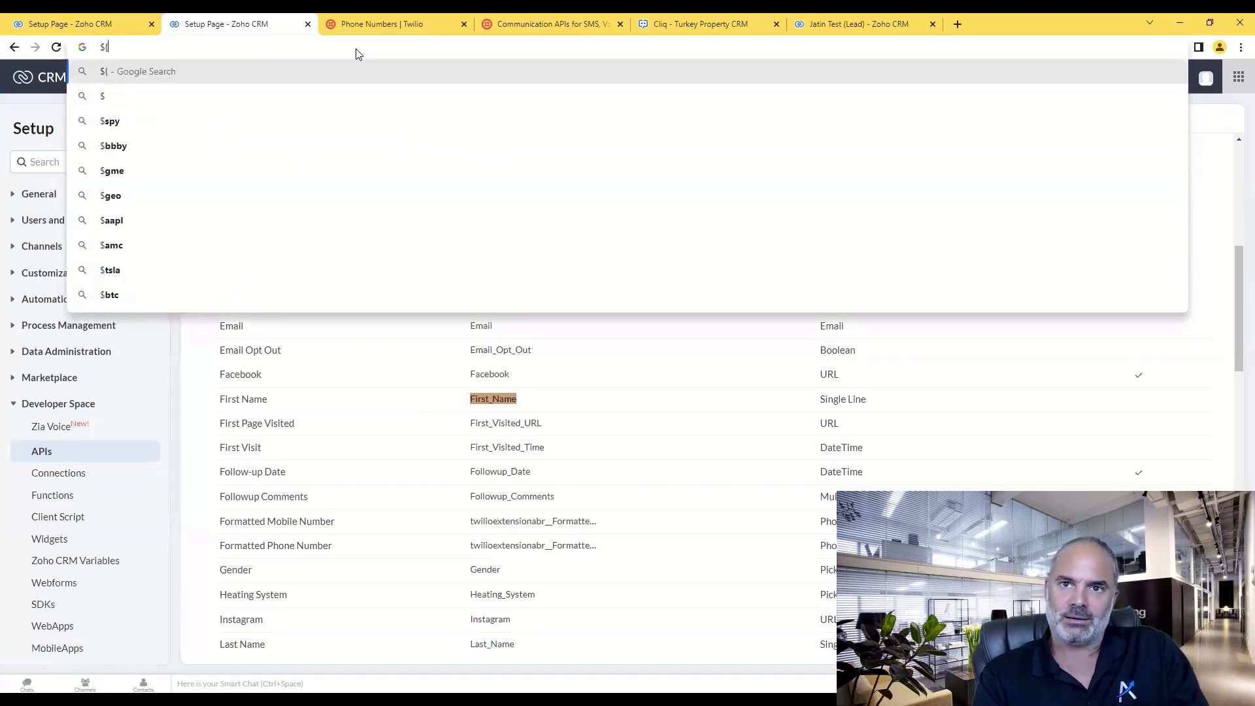
key(ctrl+v)
text(})
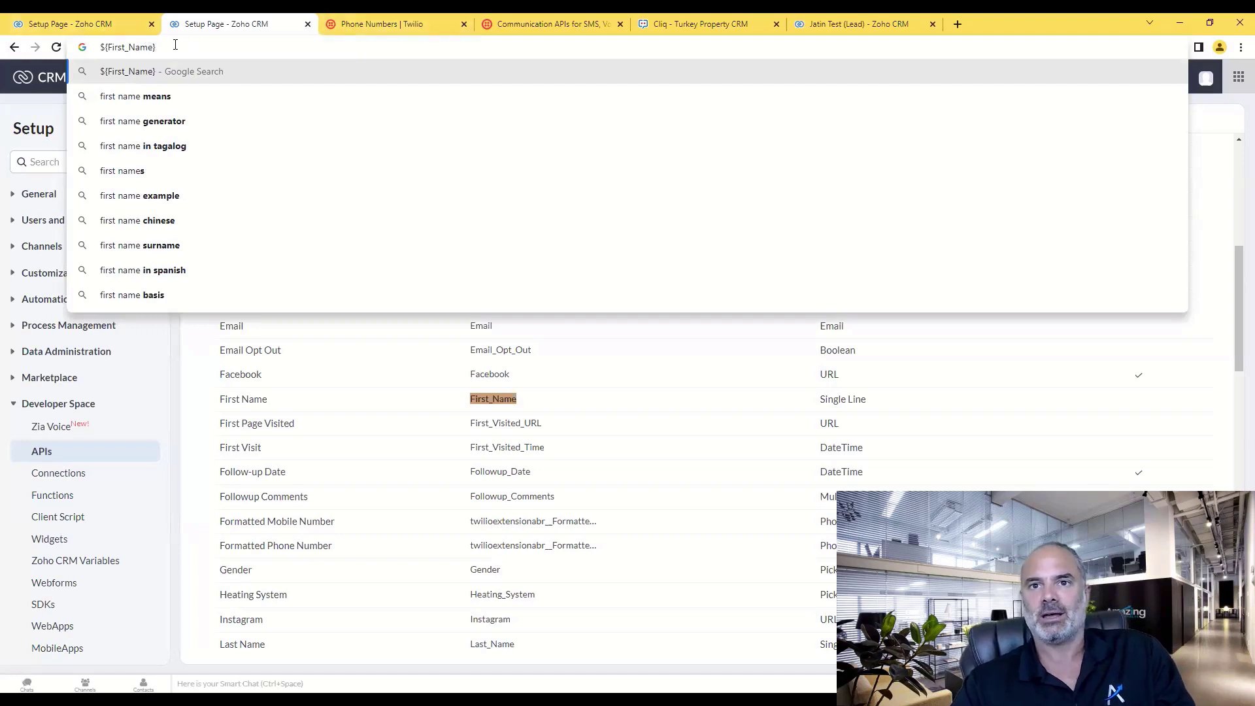
key(ctrl+a)
click(163, 491)
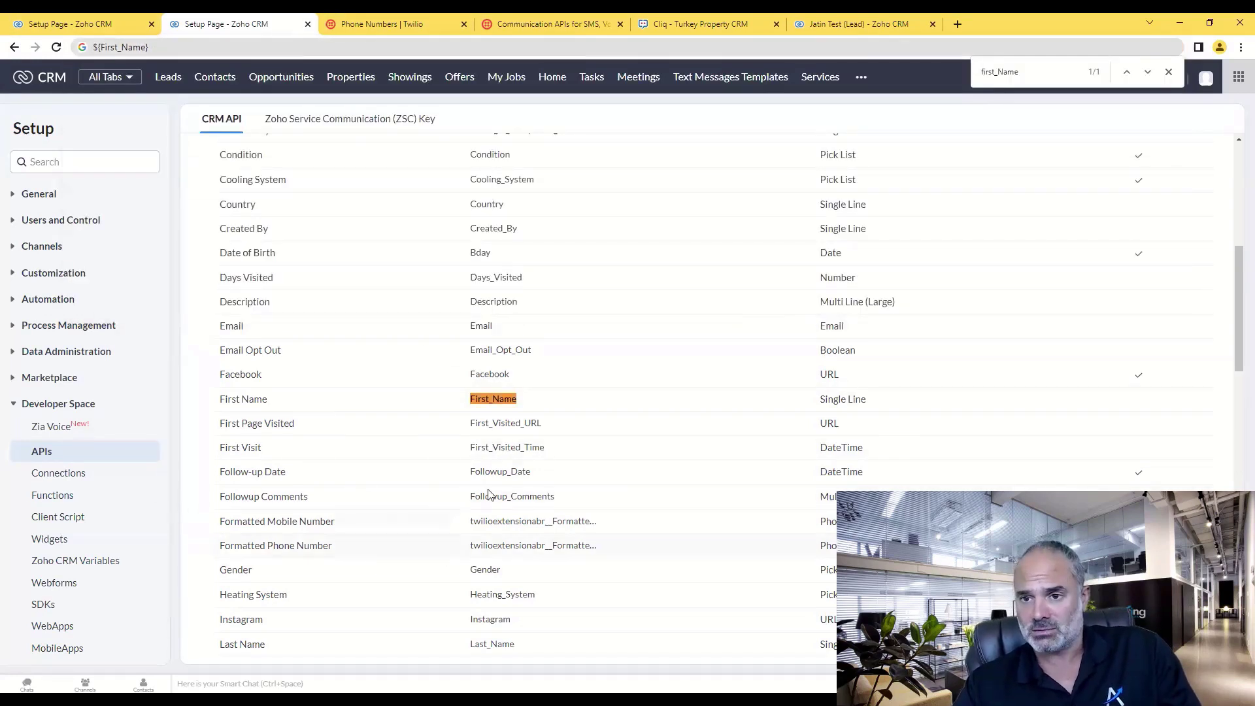
scroll(807, 412, up, 8)
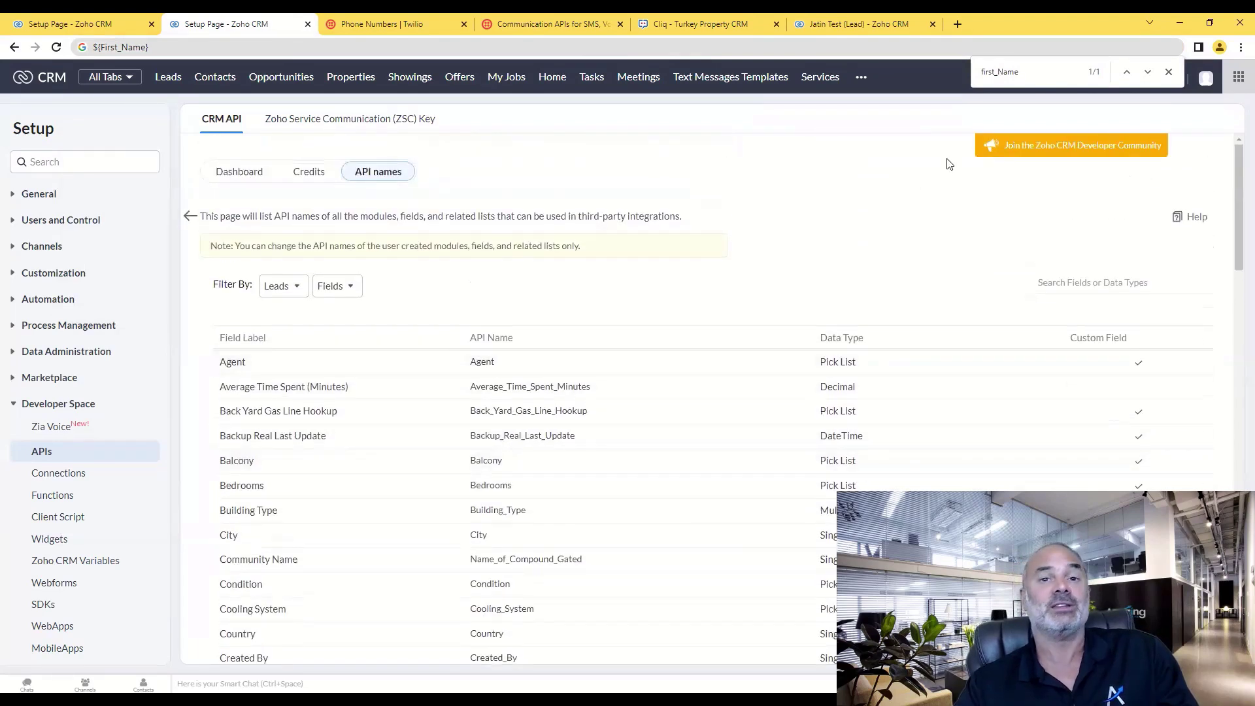